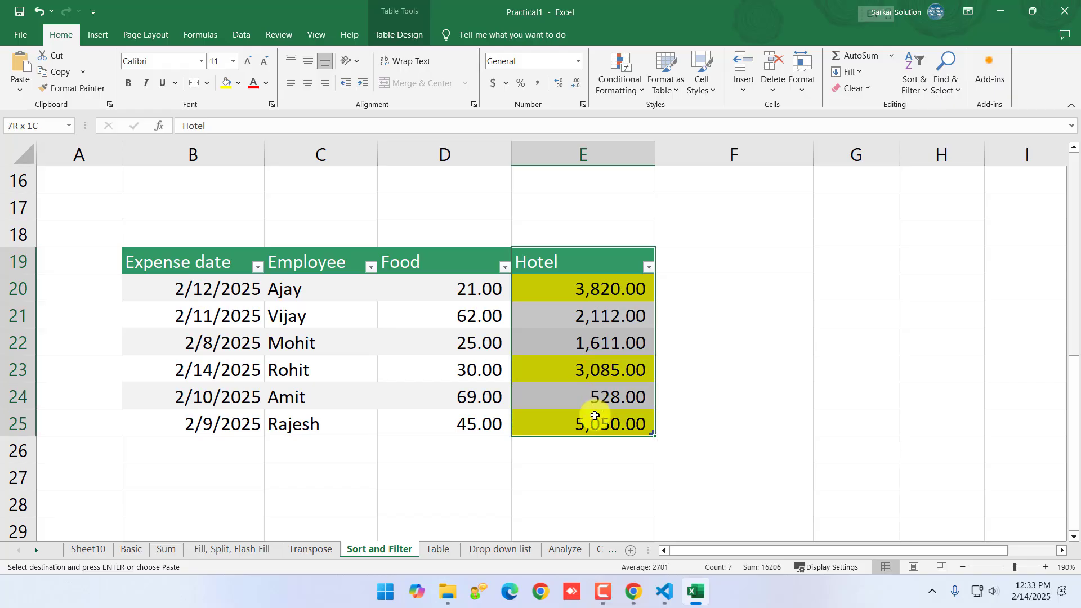
Format the expense table in B19:E25 with the blue banded style in the second row of the Medium styles
left_click(584, 404)
left_click_drag(201, 263, 586, 420)
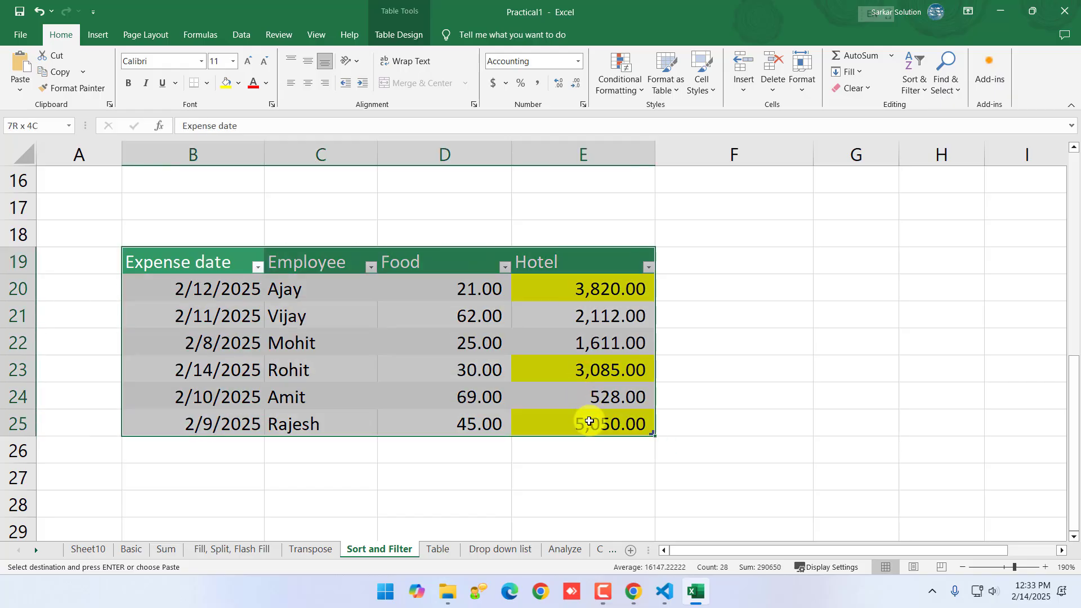
left_click(95, 34)
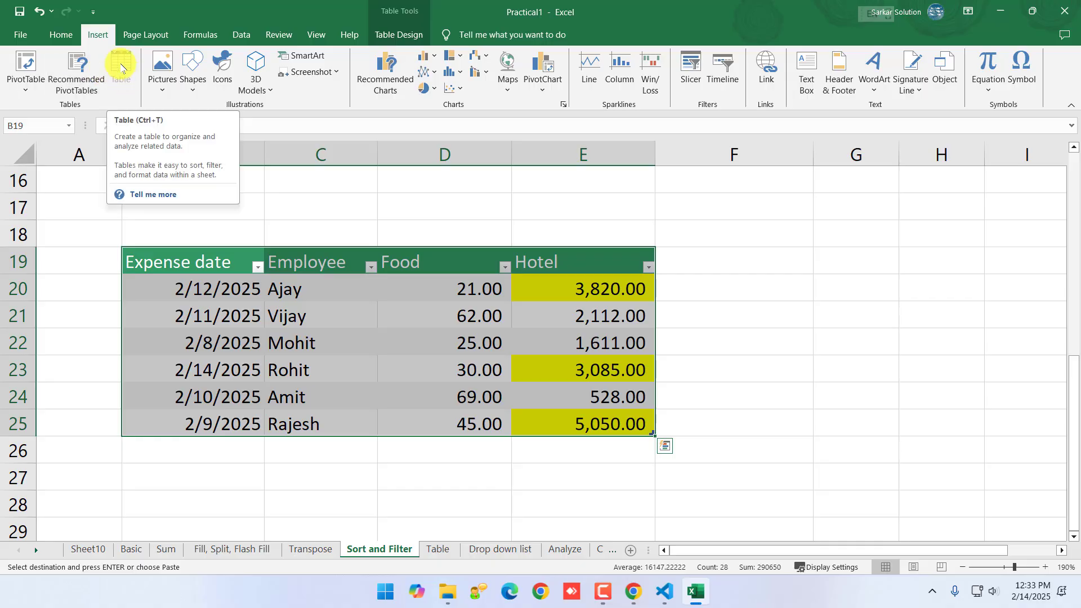
left_click(63, 34)
left_click(664, 76)
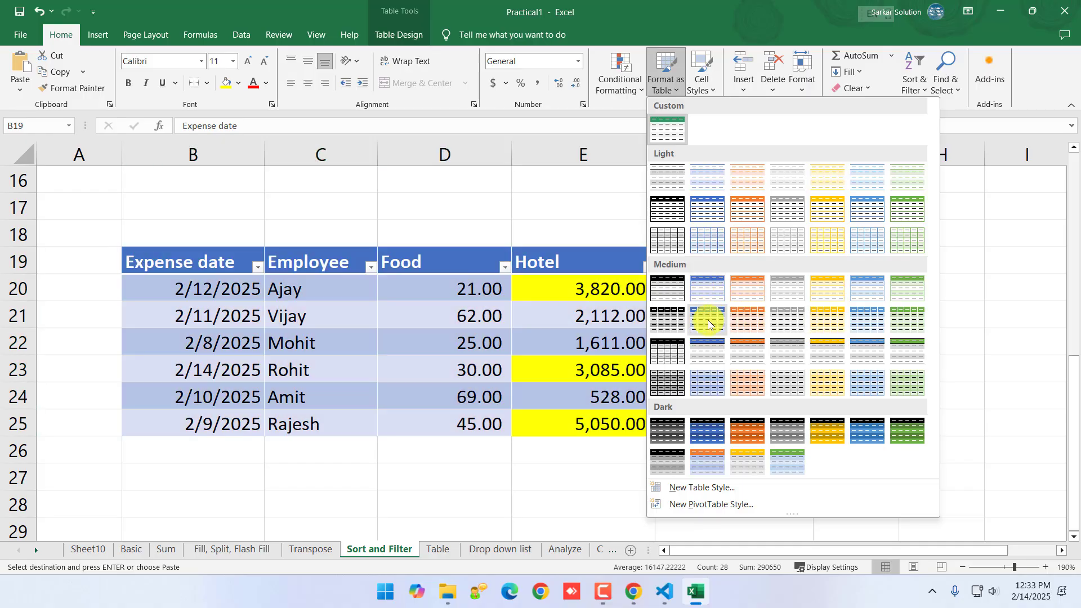
left_click(708, 323)
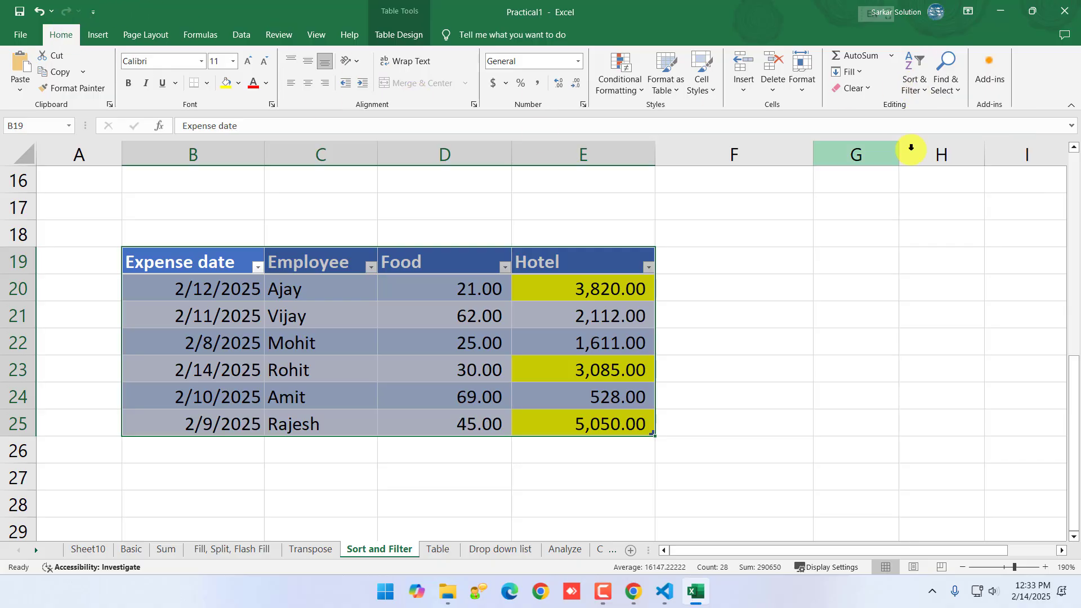
Sort the table by expense date from oldest to newest, reverse it to newest to oldest, and return it to oldest to newest
left_click(915, 81)
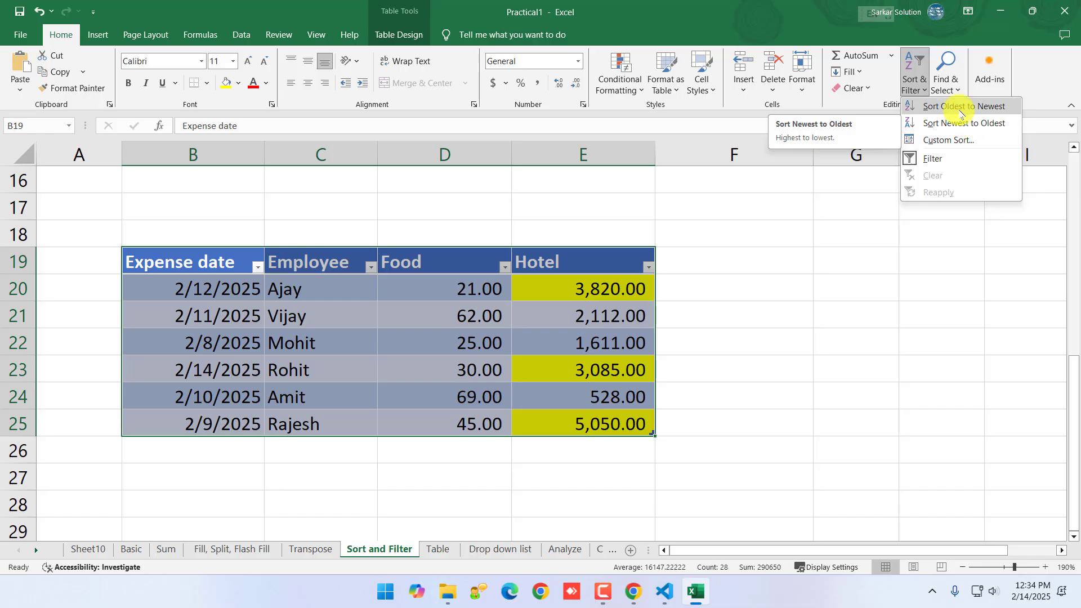
left_click(957, 106)
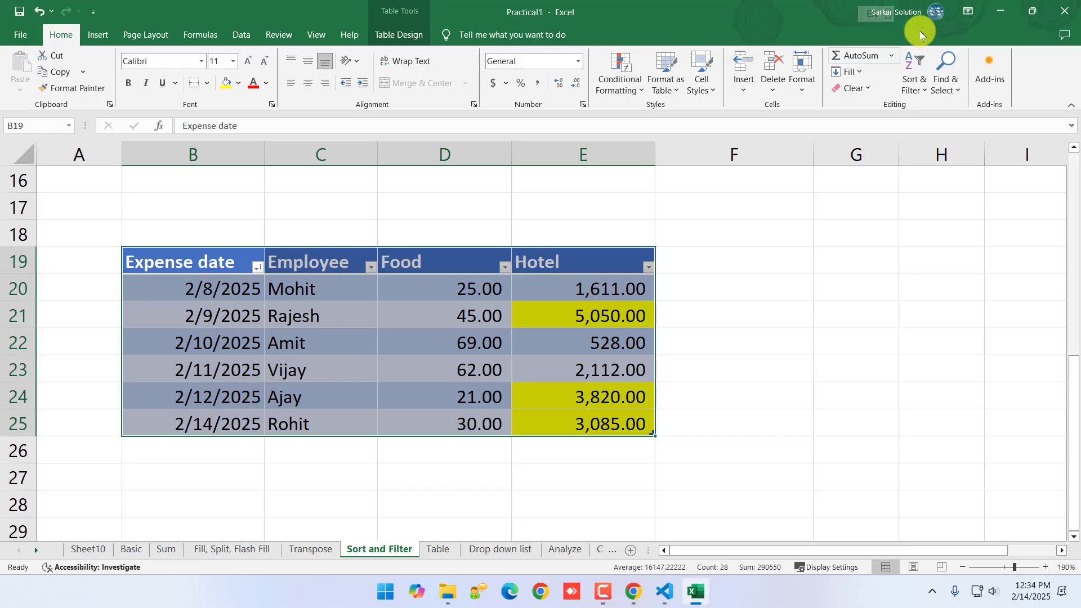
left_click(915, 82)
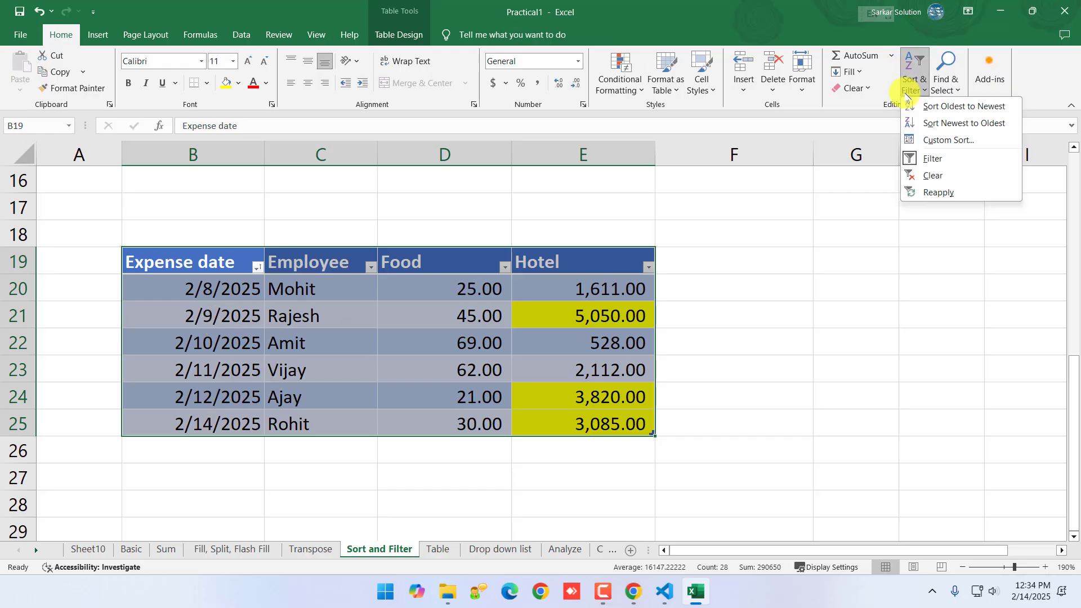
left_click(949, 123)
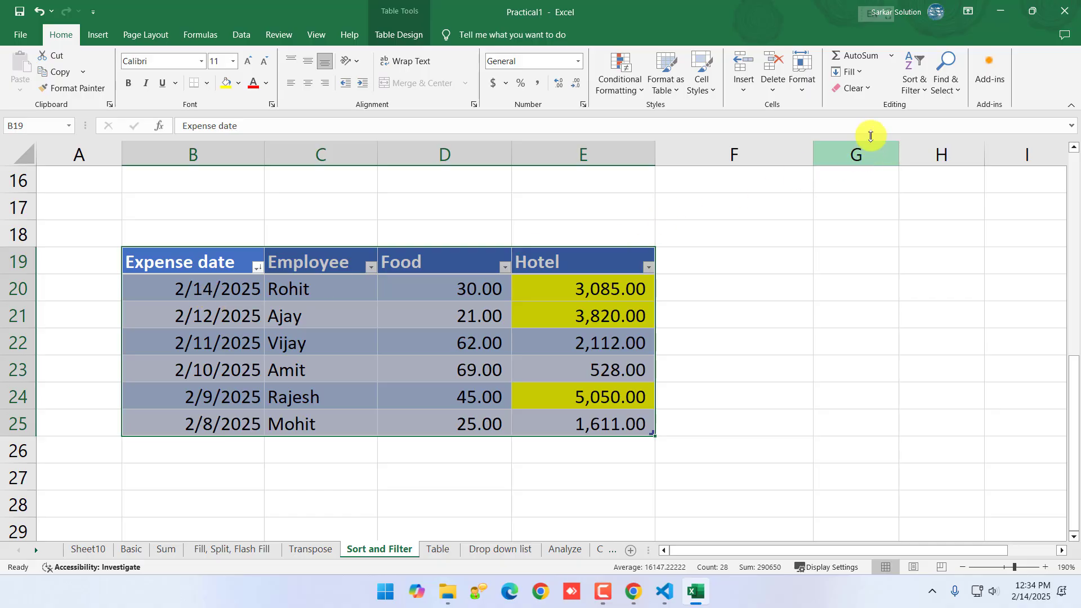
left_click(913, 90)
left_click(951, 104)
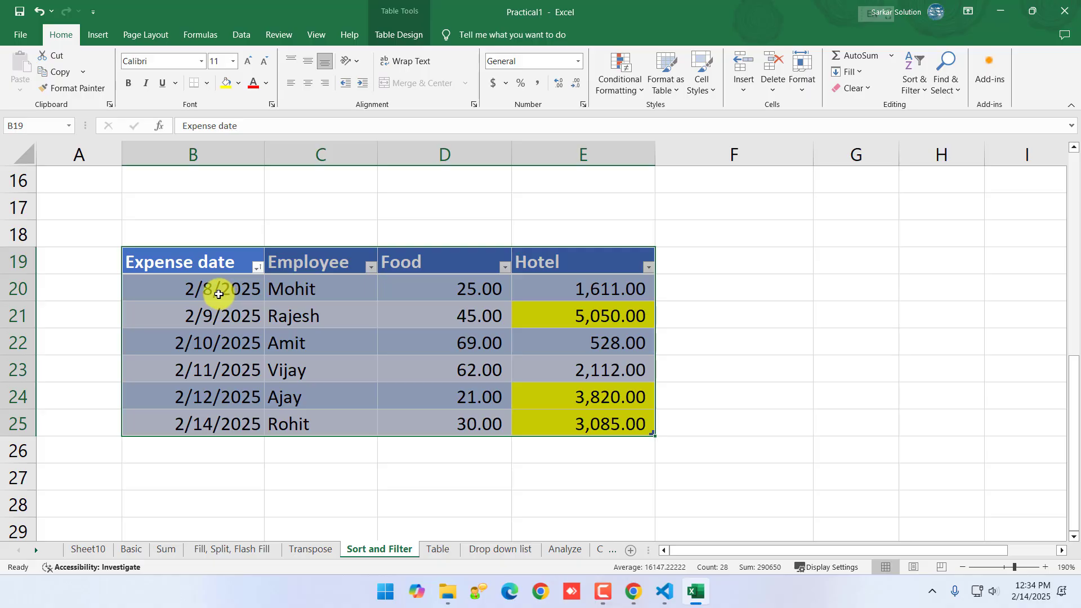
Apply a custom sort to the expense table by the Employee column on cell values, ordered A to Z
left_click(913, 90)
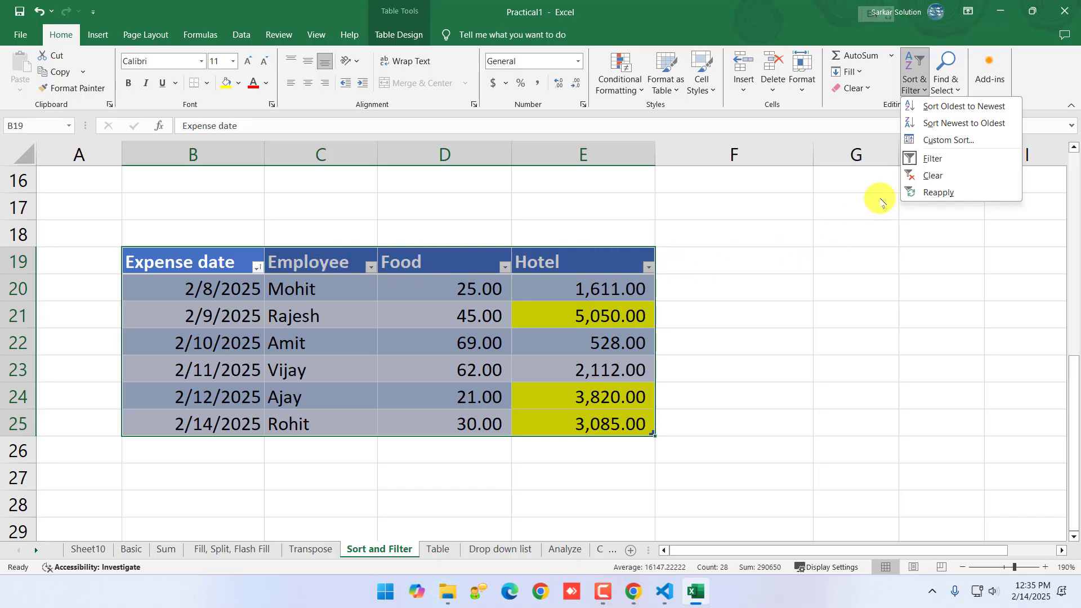
left_click(946, 140)
left_click_drag(774, 156, 407, 121)
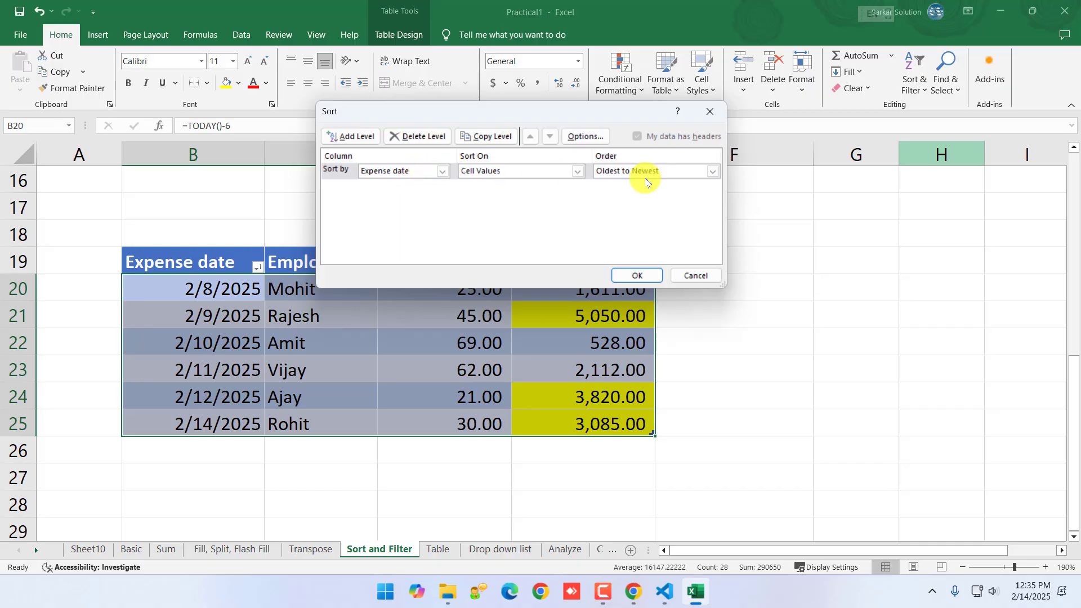
left_click(710, 171)
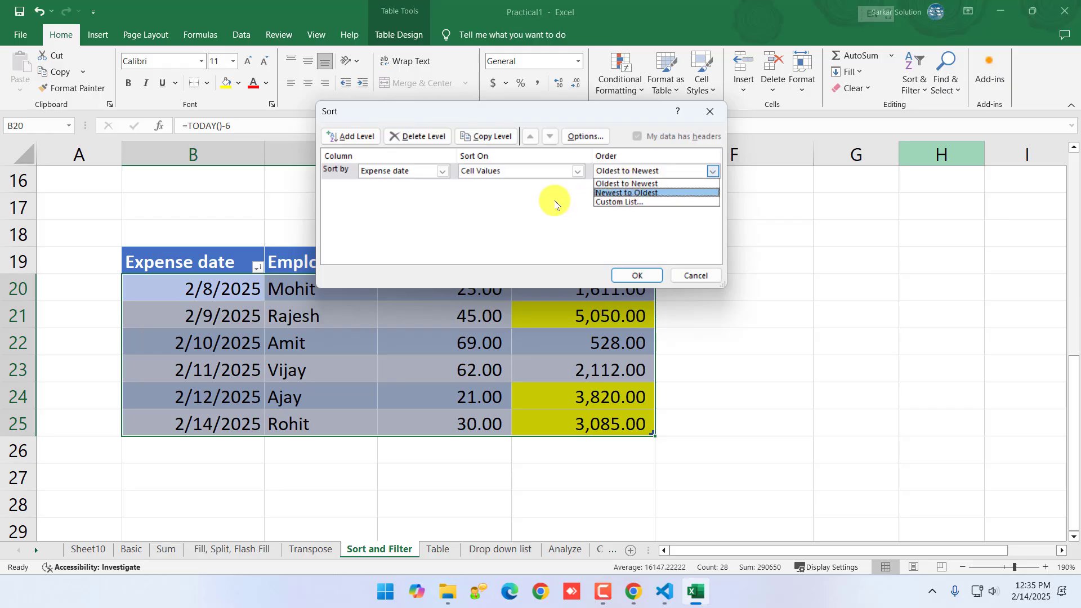
left_click(439, 171)
left_click(443, 172)
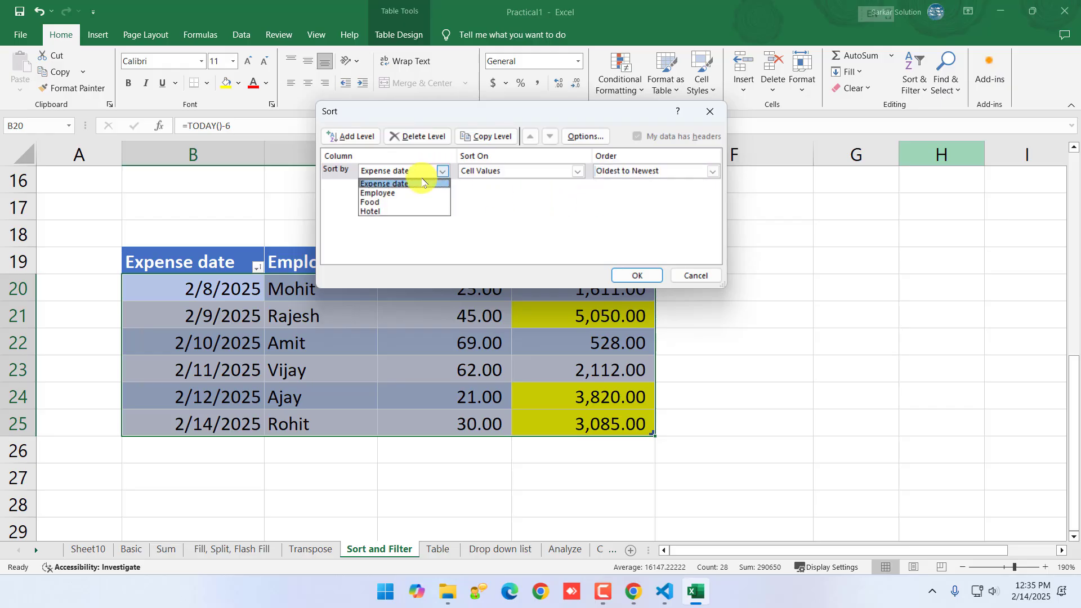
left_click(543, 125)
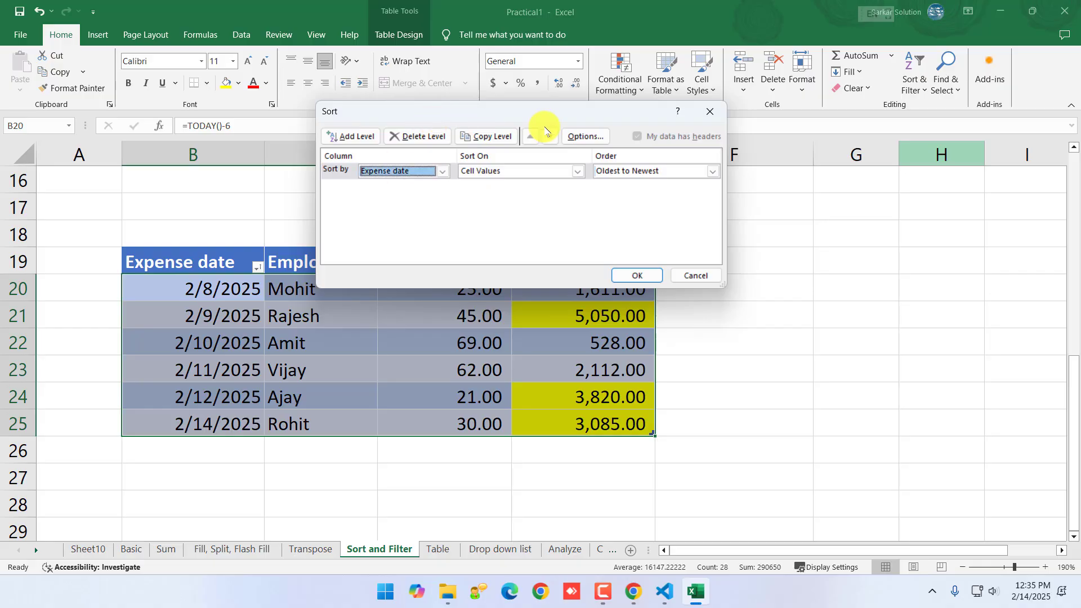
left_click_drag(543, 125, 663, 331)
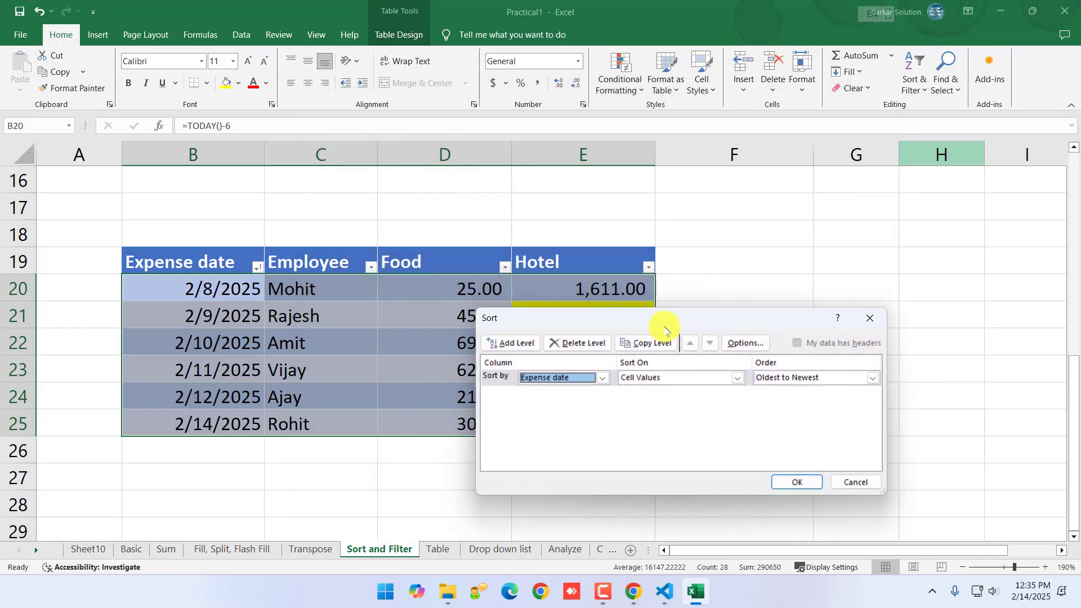
left_click(632, 369)
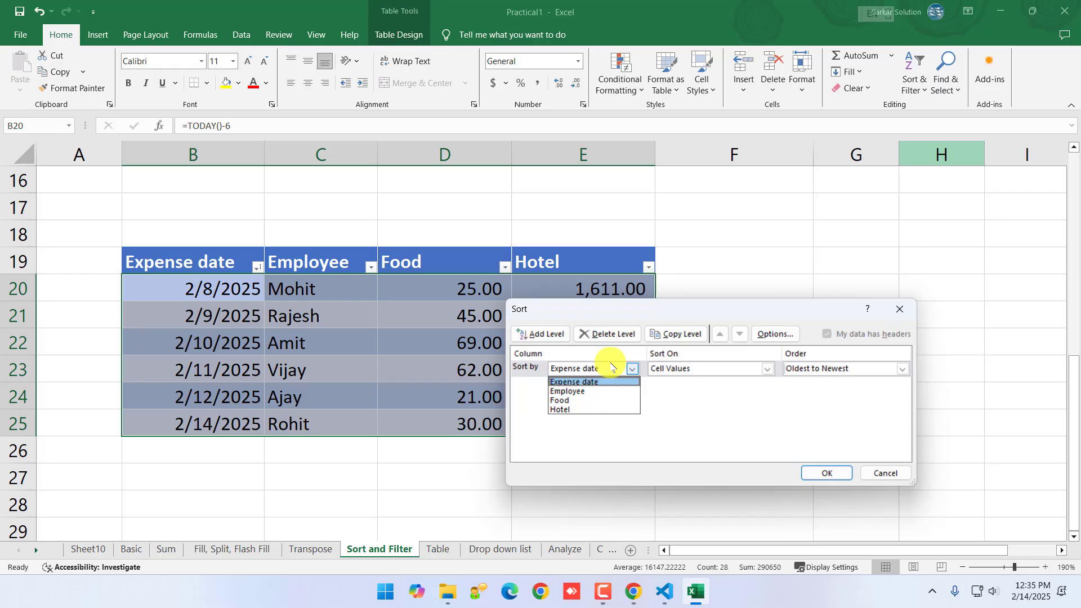
left_click(571, 391)
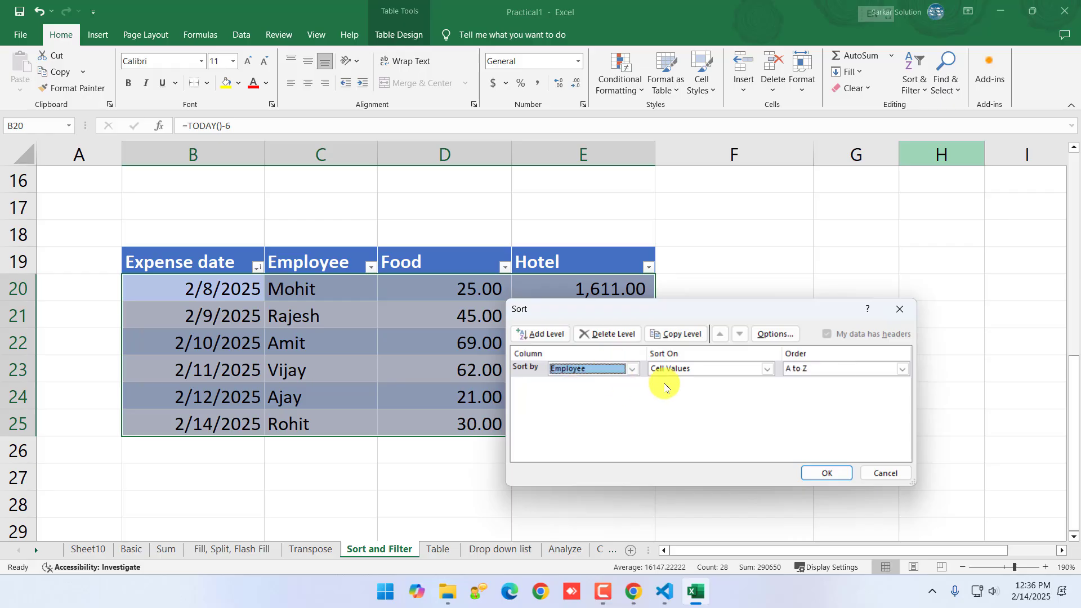
left_click(903, 369)
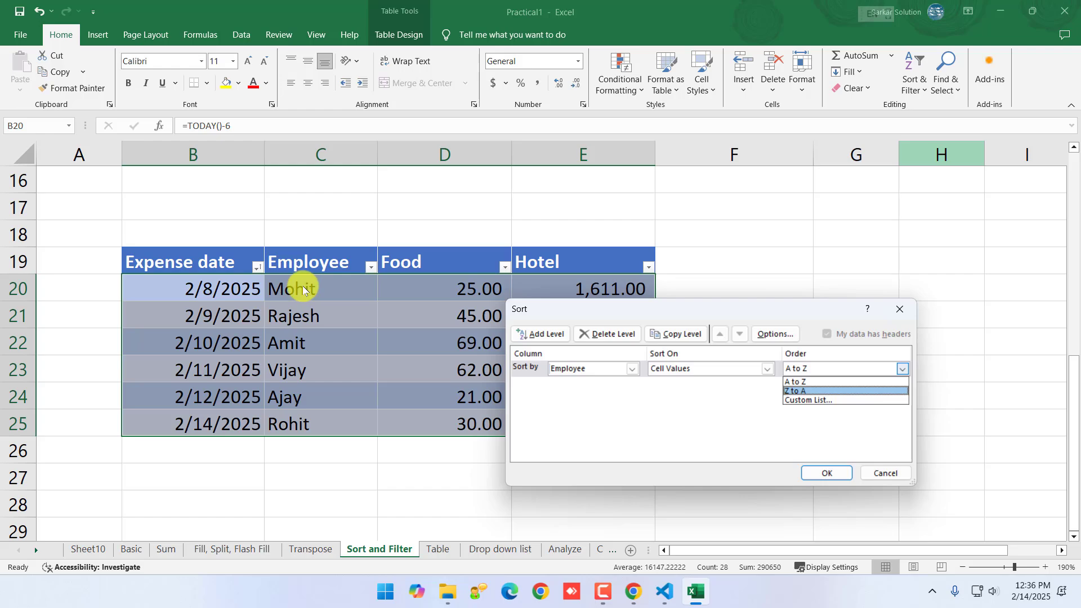
left_click(796, 383)
left_click(825, 473)
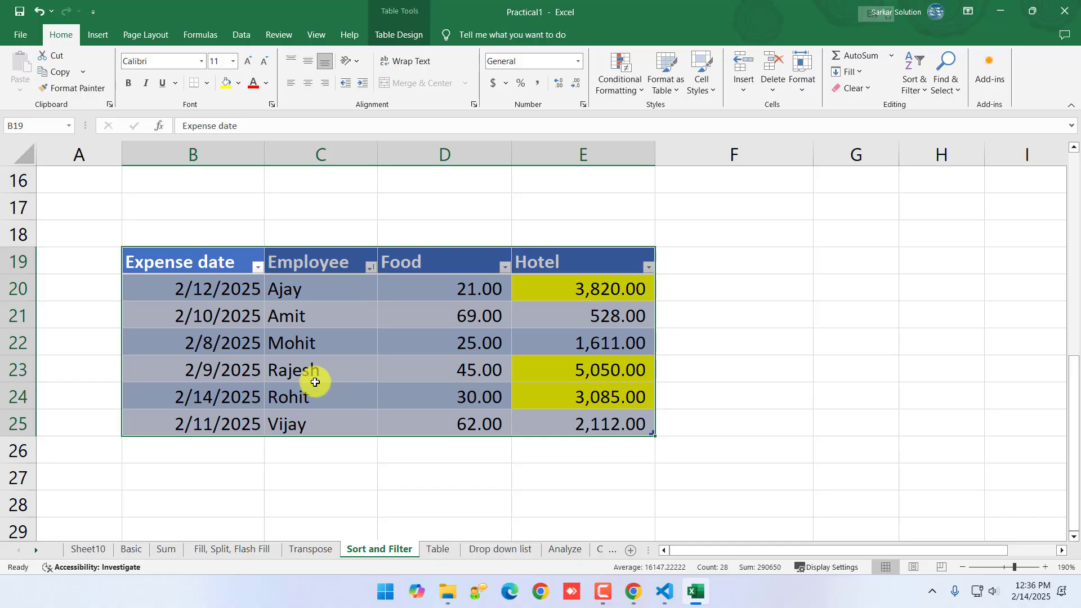
Change the custom sort on the Employee column to Z to A order and apply it
left_click(914, 82)
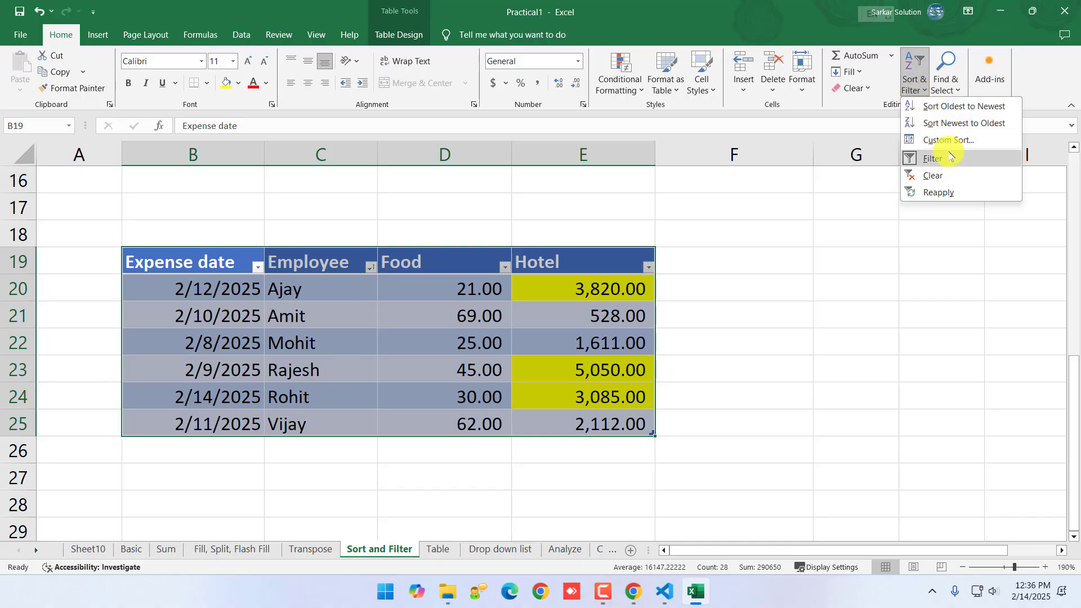
left_click(948, 140)
left_click(899, 368)
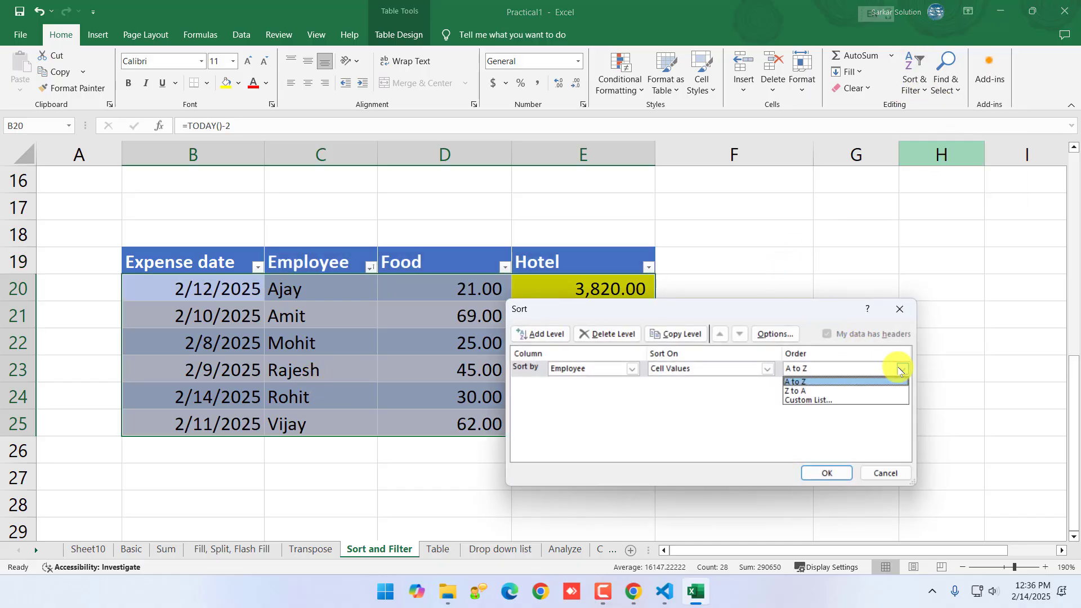
left_click(818, 392)
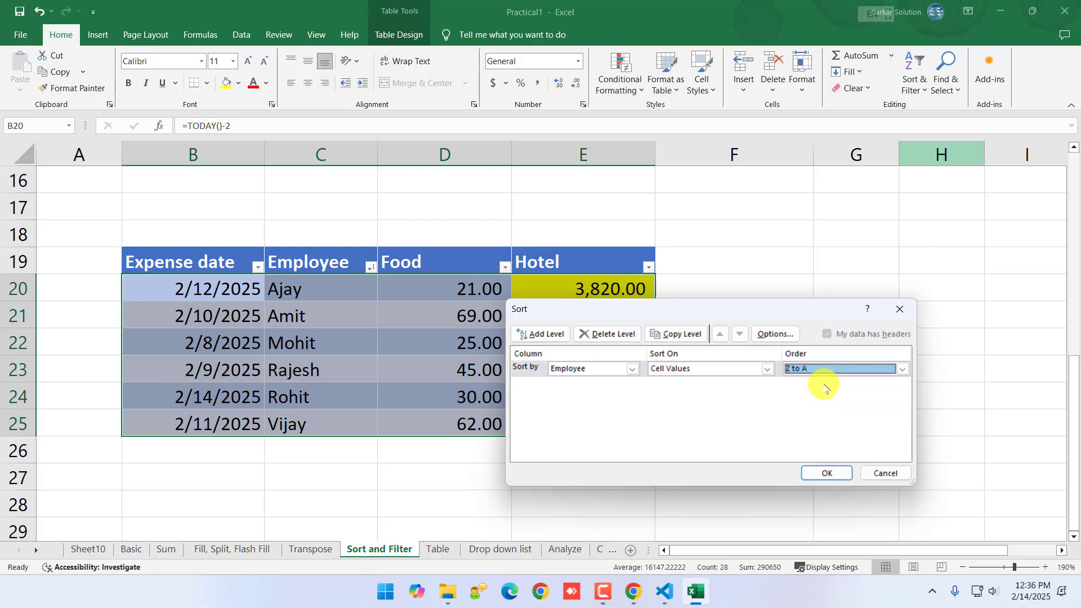
left_click(833, 474)
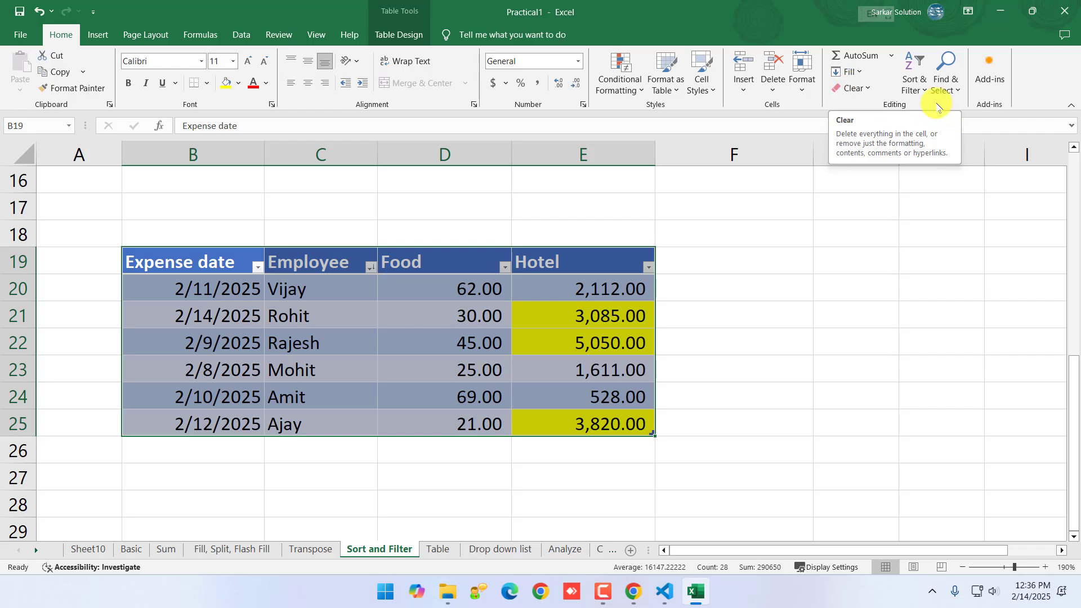
Custom-sort the table by the Hotel column on cell color, placing the yellow cells on top
left_click(915, 85)
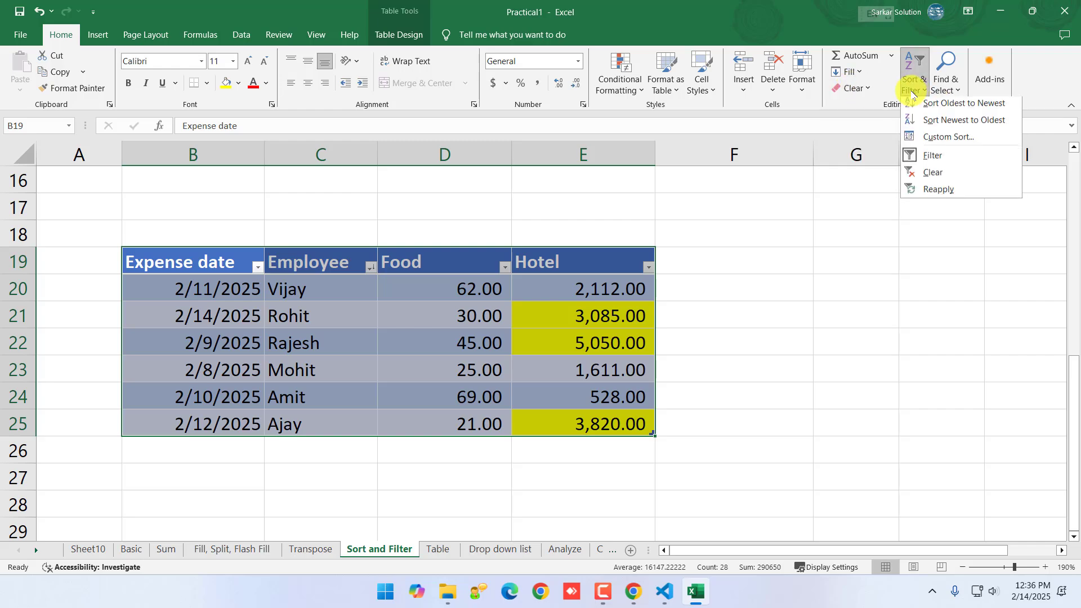
left_click(934, 140)
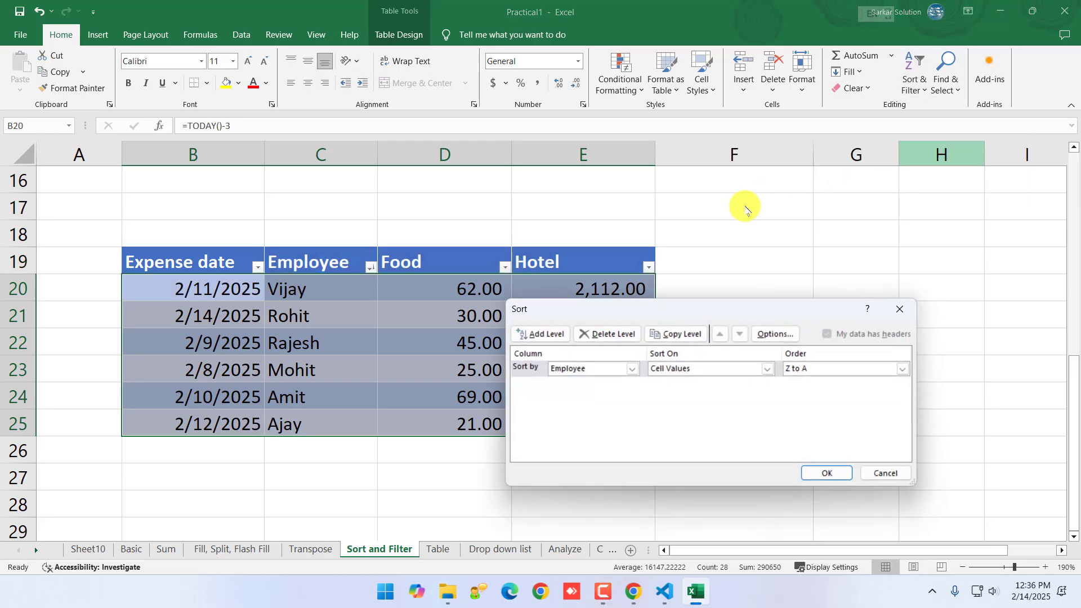
left_click_drag(675, 306, 281, 286)
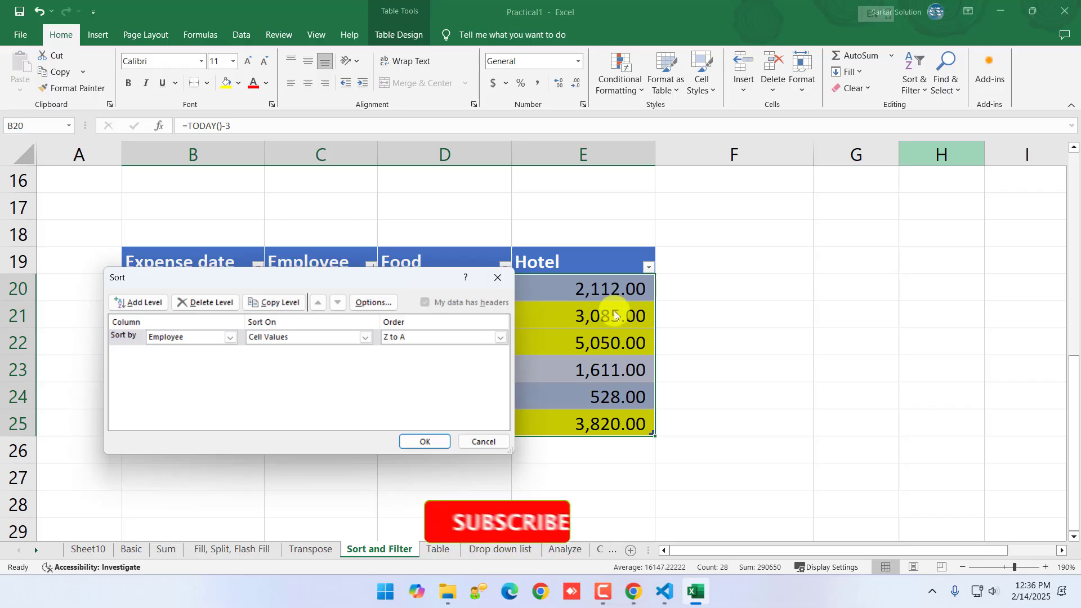
left_click(225, 337)
left_click(177, 378)
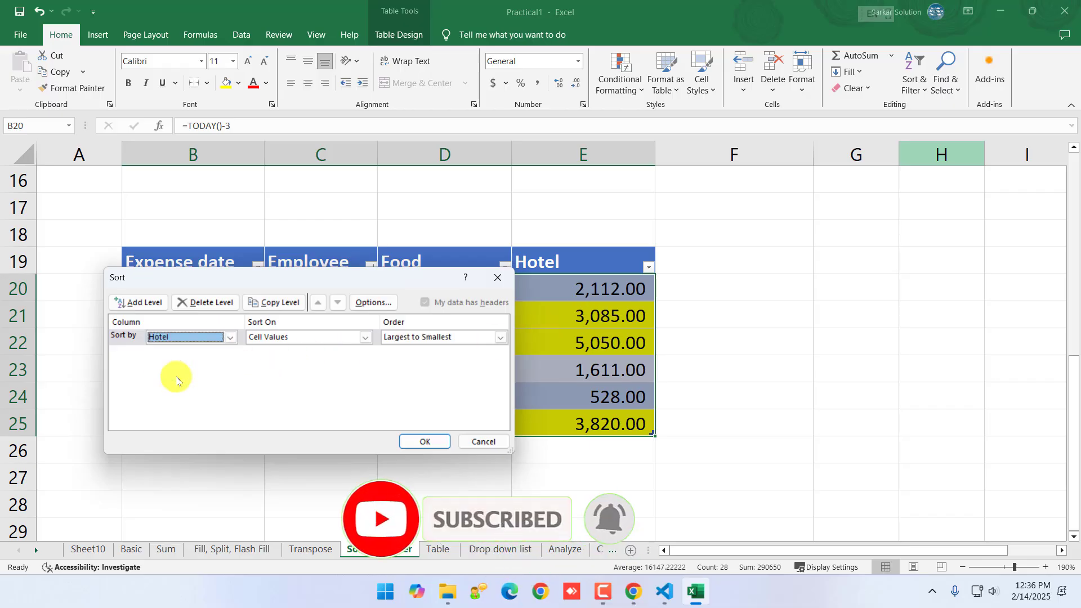
left_click(364, 337)
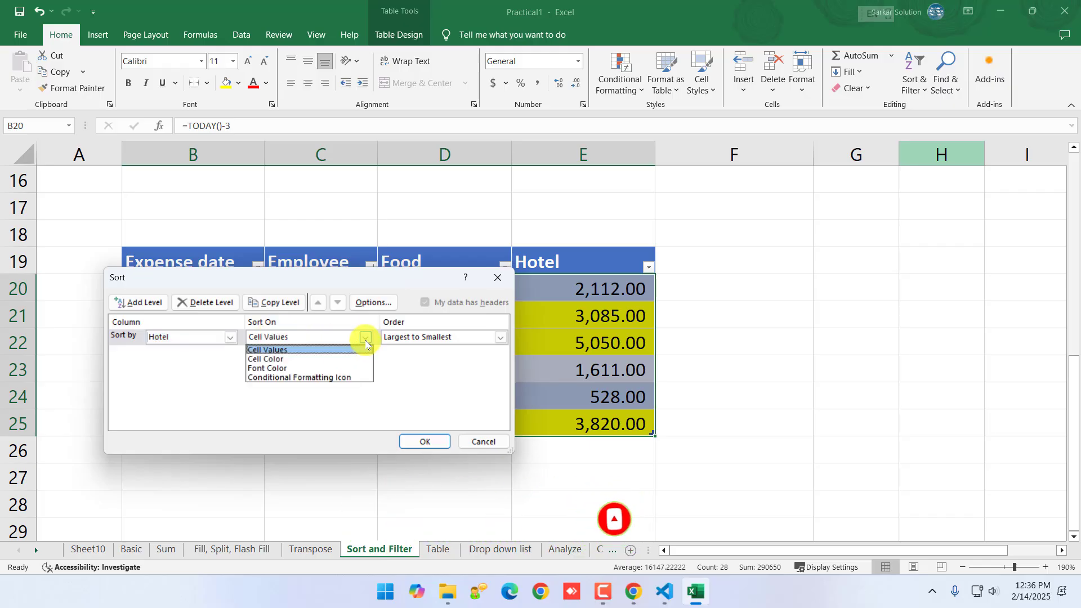
left_click(262, 362)
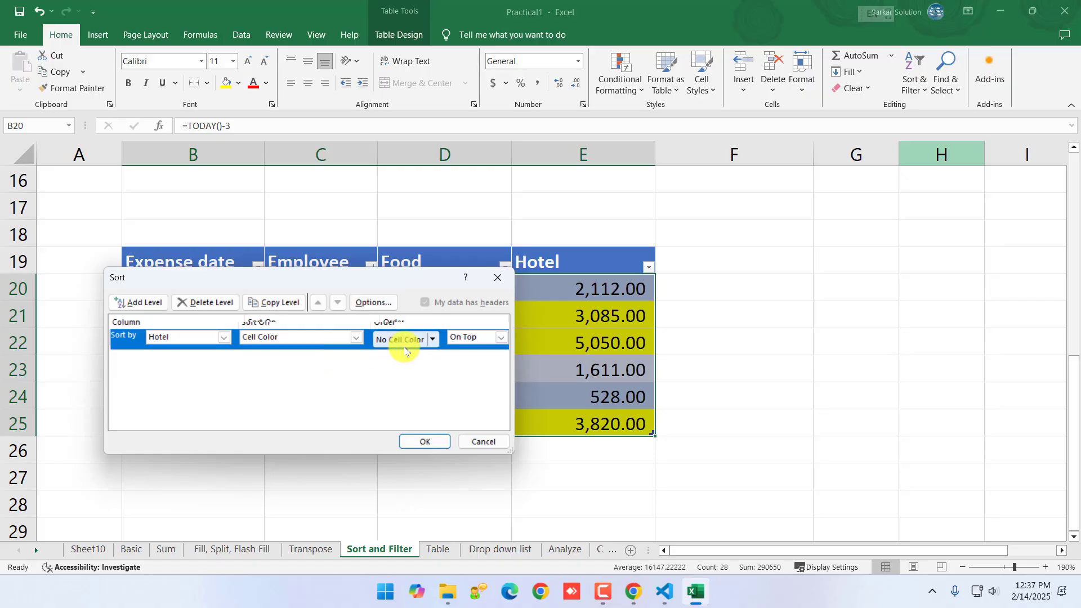
left_click(434, 340)
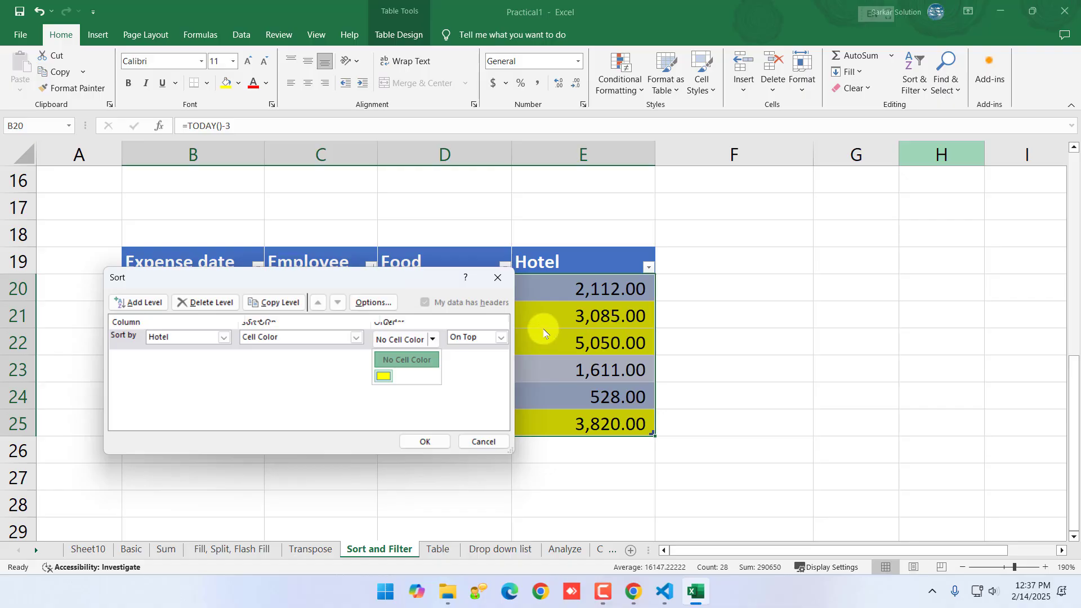
left_click(385, 375)
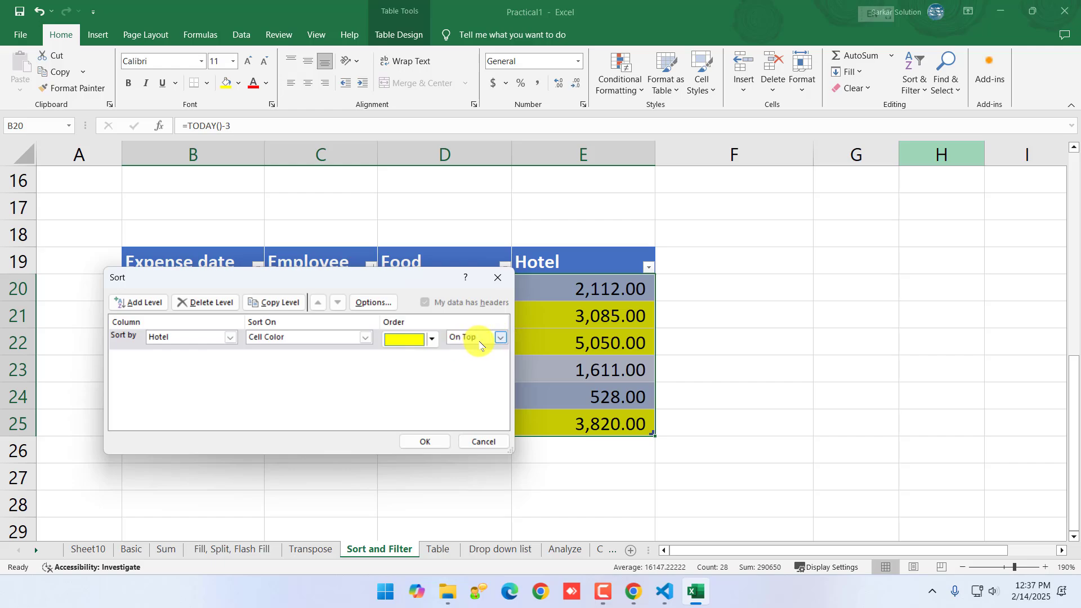
left_click(425, 442)
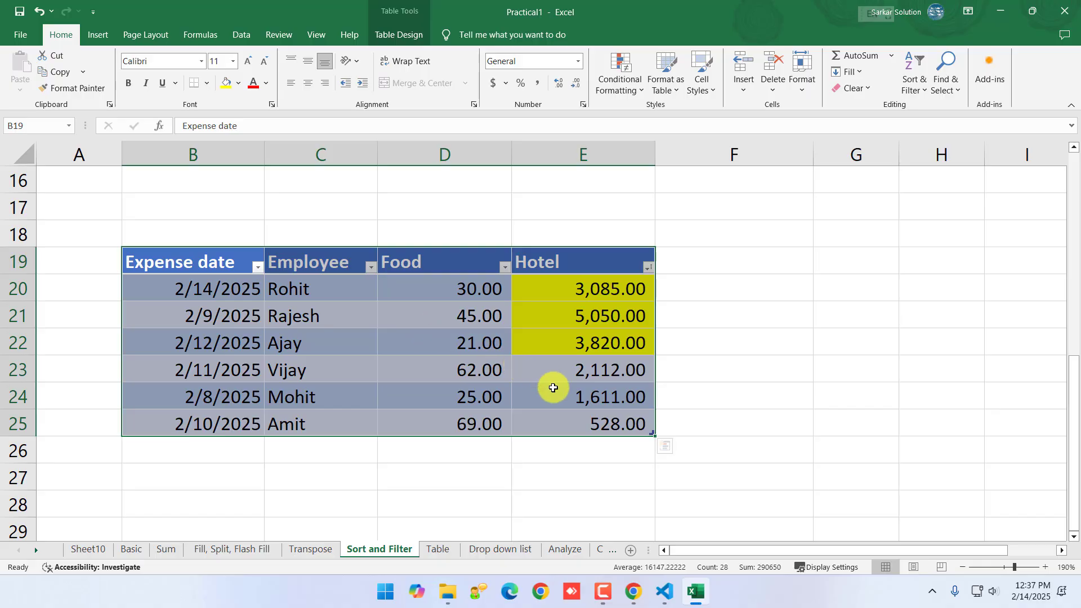
Change the font color to red for the Hotel amounts in cells E23, E25 and E21
left_click(576, 389)
left_click(583, 376)
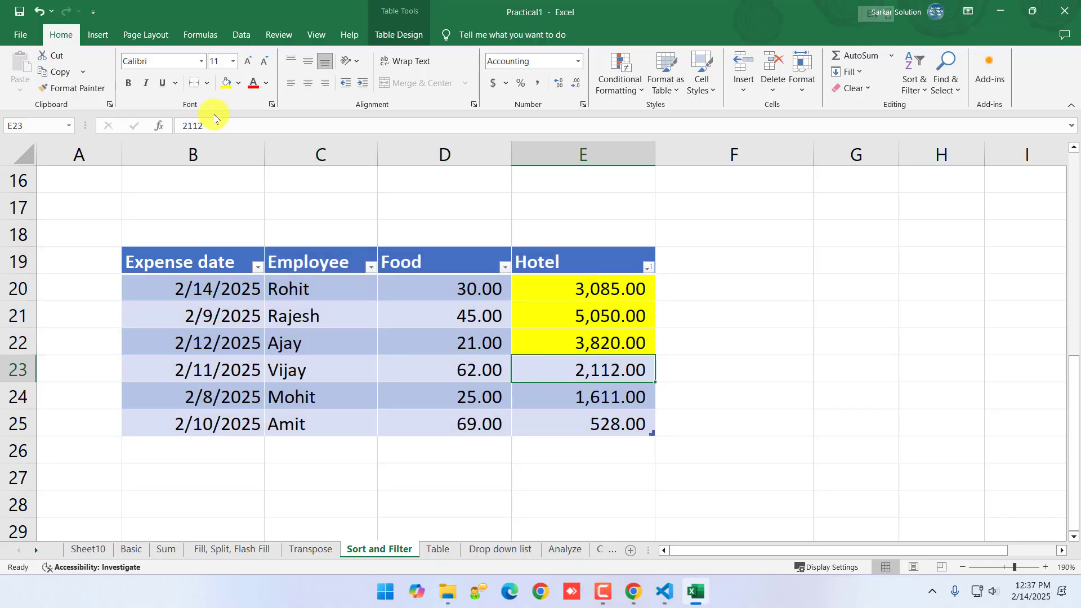
left_click(582, 417)
left_click(254, 83)
left_click(614, 318)
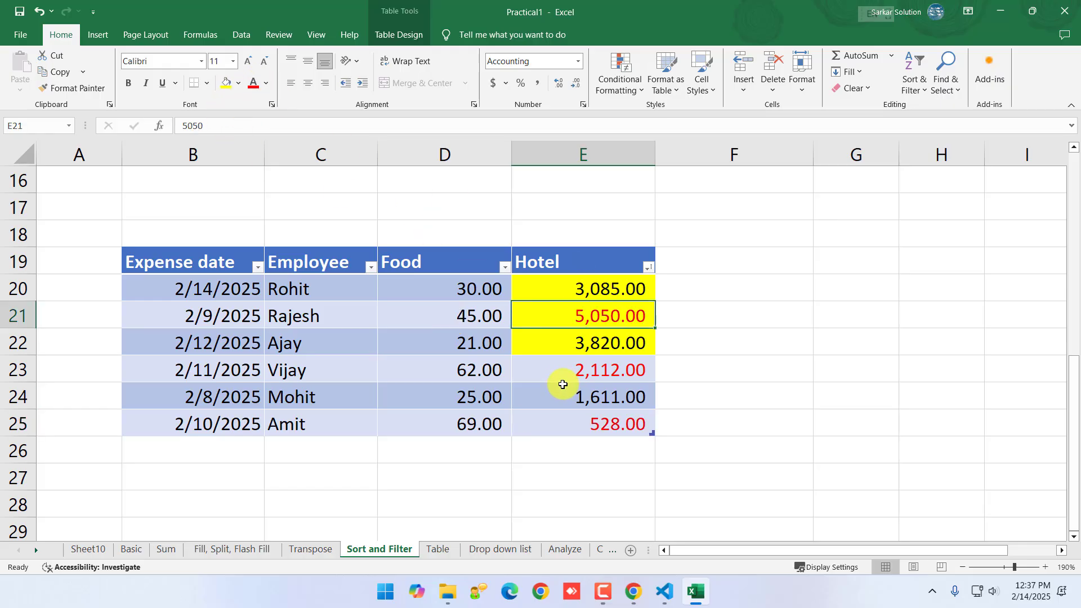
Custom-sort the expense table by the Hotel column on font color, placing the red values on top
left_click_drag(226, 263, 624, 422)
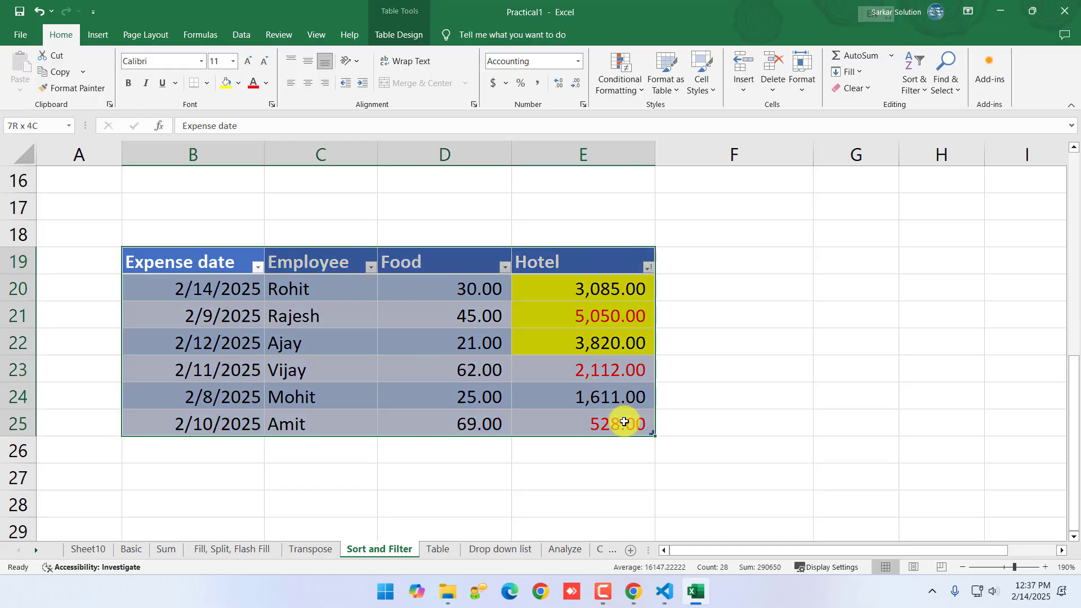
left_click(914, 76)
left_click(930, 138)
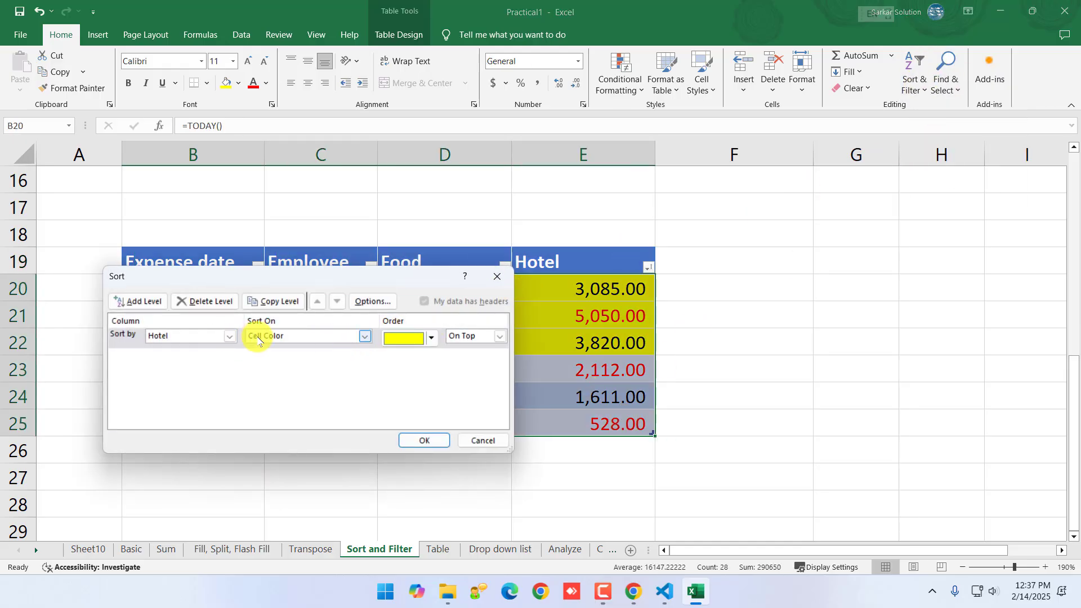
left_click(288, 336)
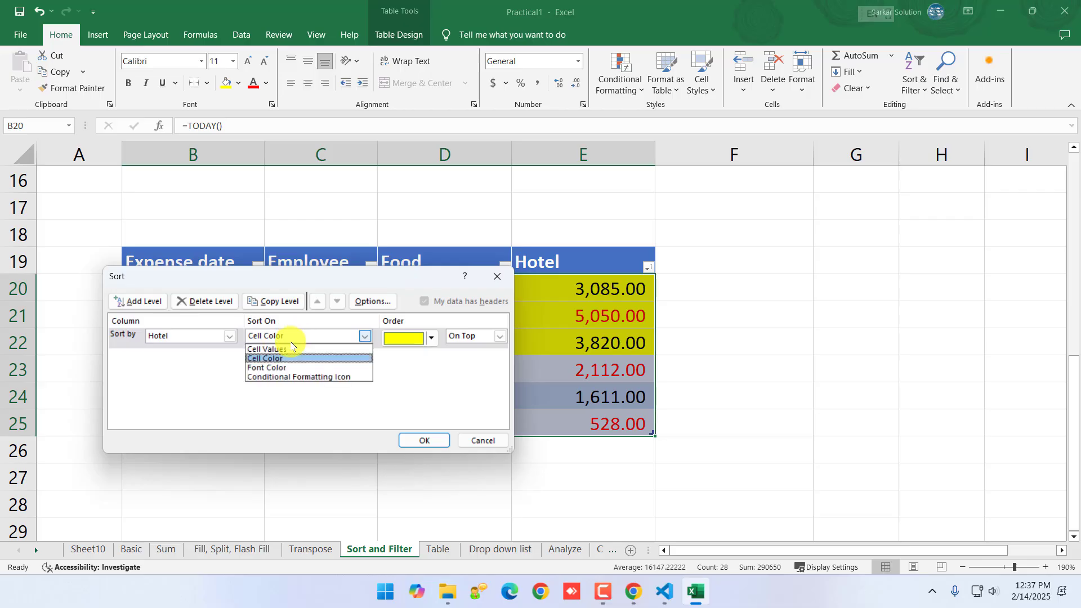
left_click(271, 367)
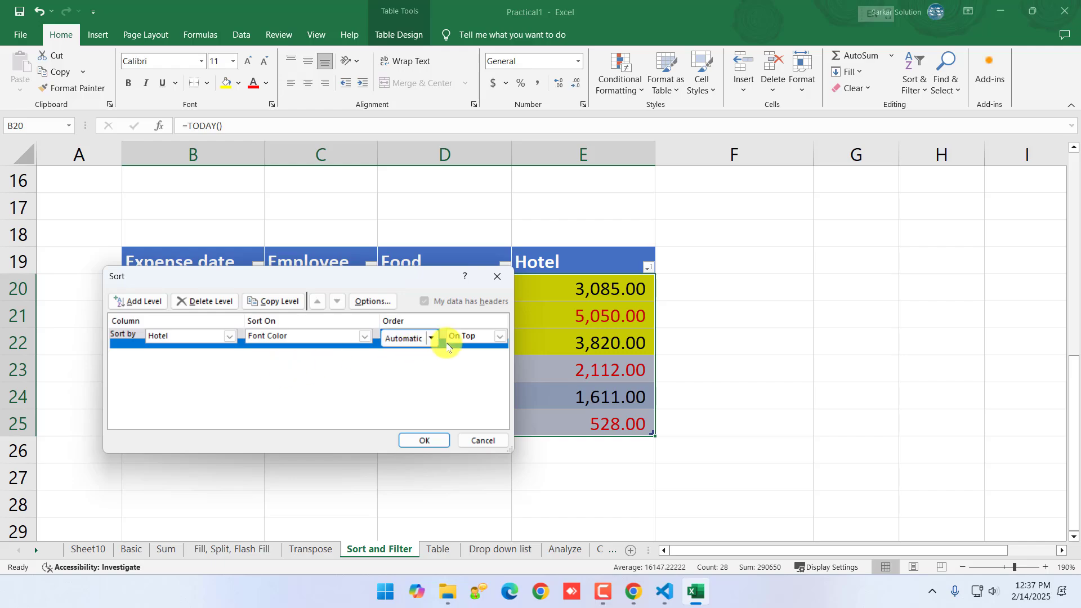
left_click(431, 338)
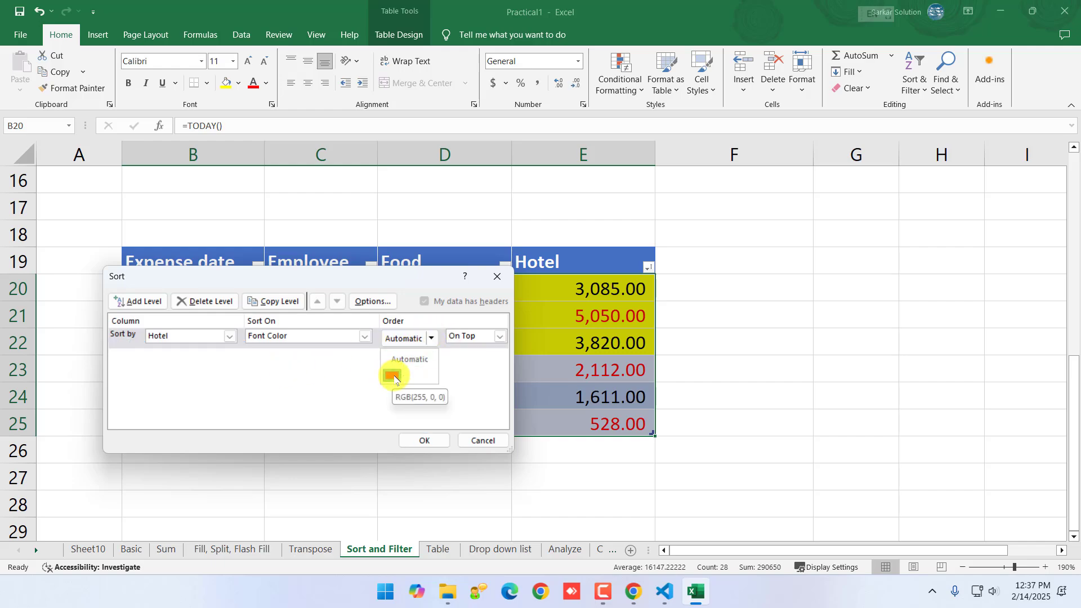
left_click(394, 377)
left_click(493, 338)
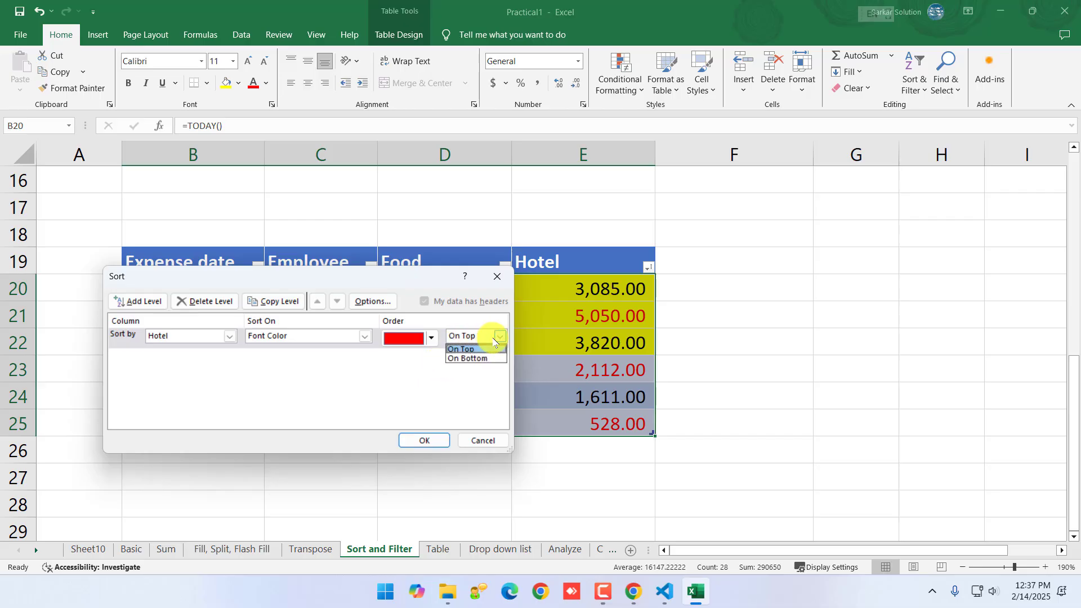
left_click(493, 340)
left_click(424, 440)
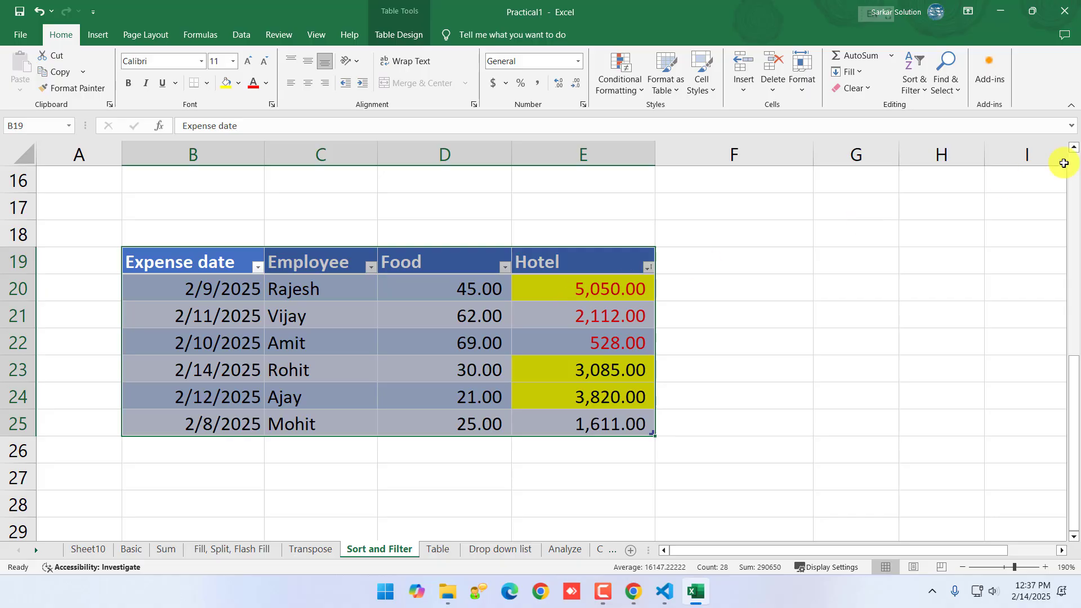
left_click(915, 77)
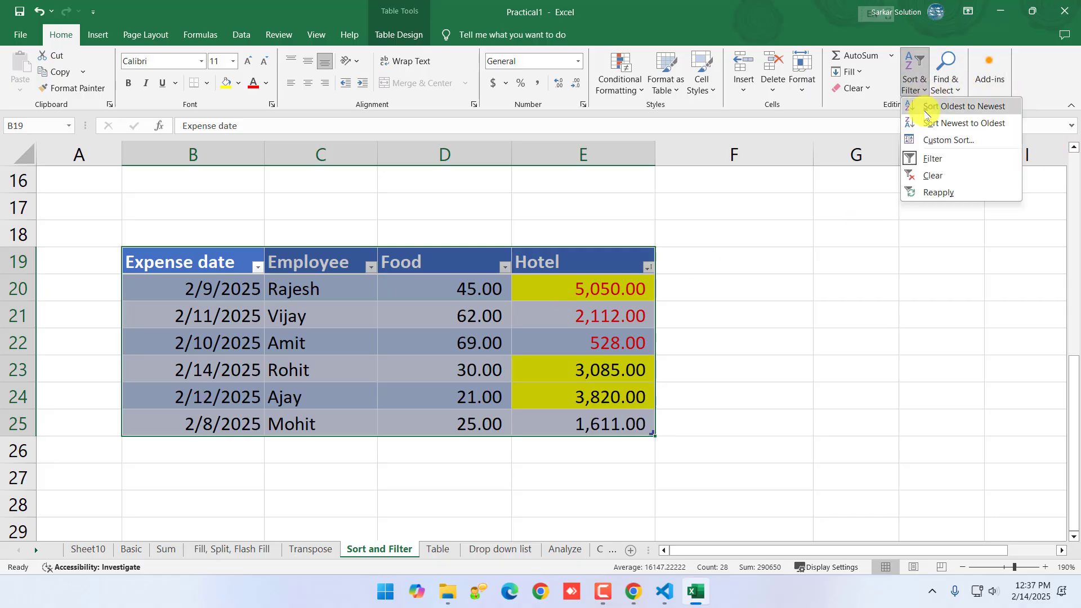
left_click(938, 141)
left_click(364, 336)
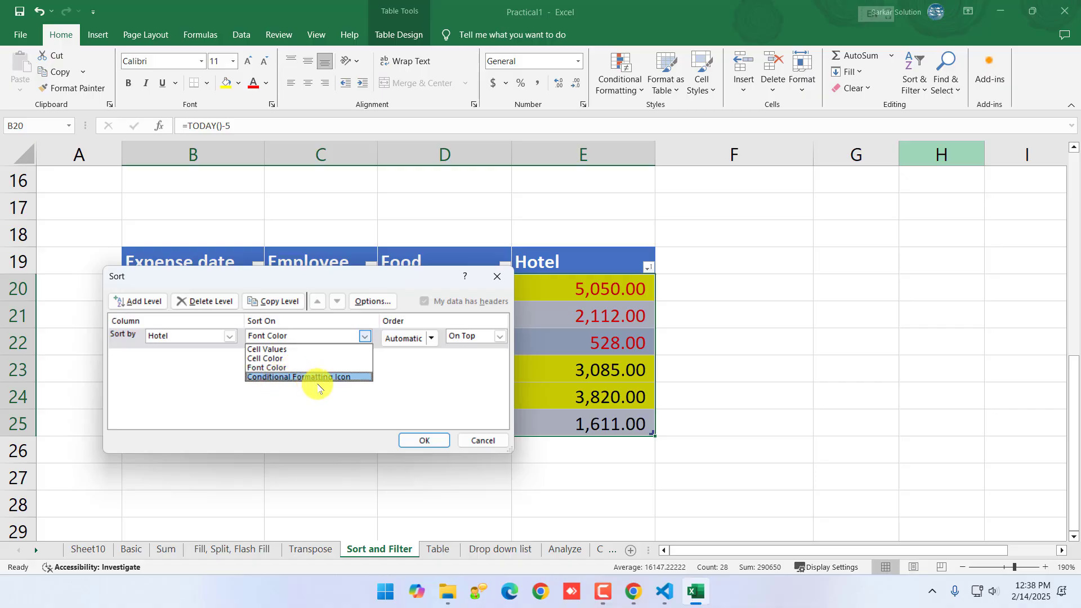
left_click(483, 440)
left_click(483, 440)
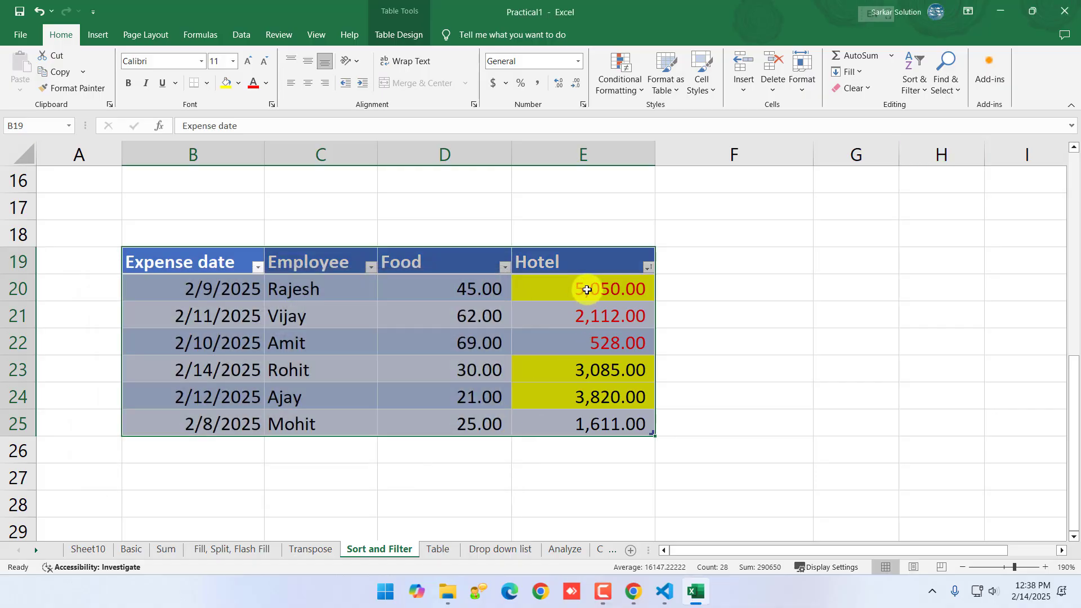
Apply the rimmed three-traffic-light icon set as conditional formatting to the Hotel amounts in E20:E25
left_click_drag(587, 290, 586, 422)
left_click(635, 92)
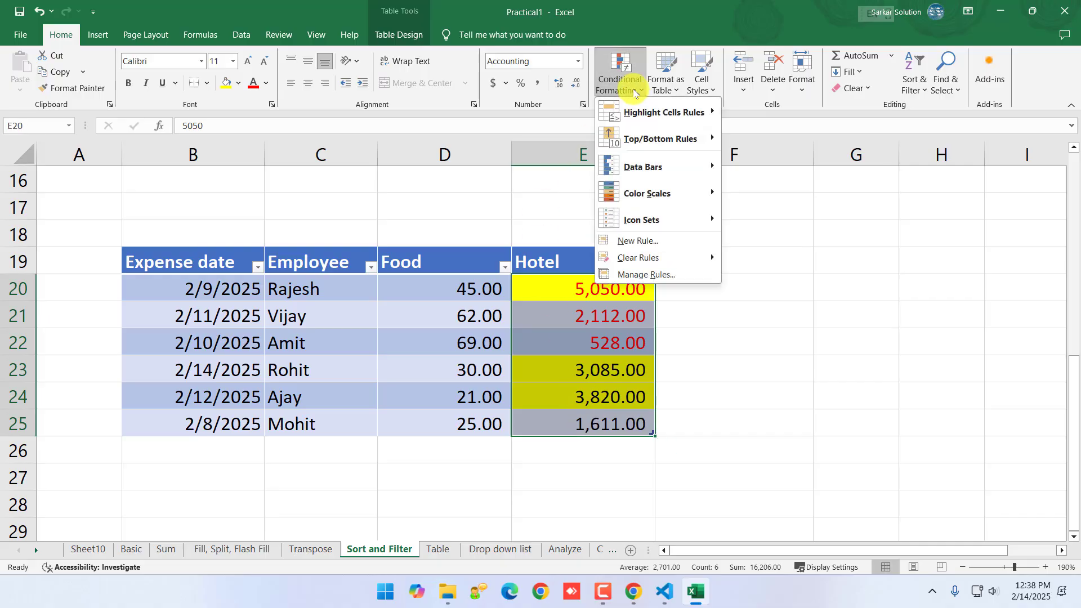
mouse_move(665, 227)
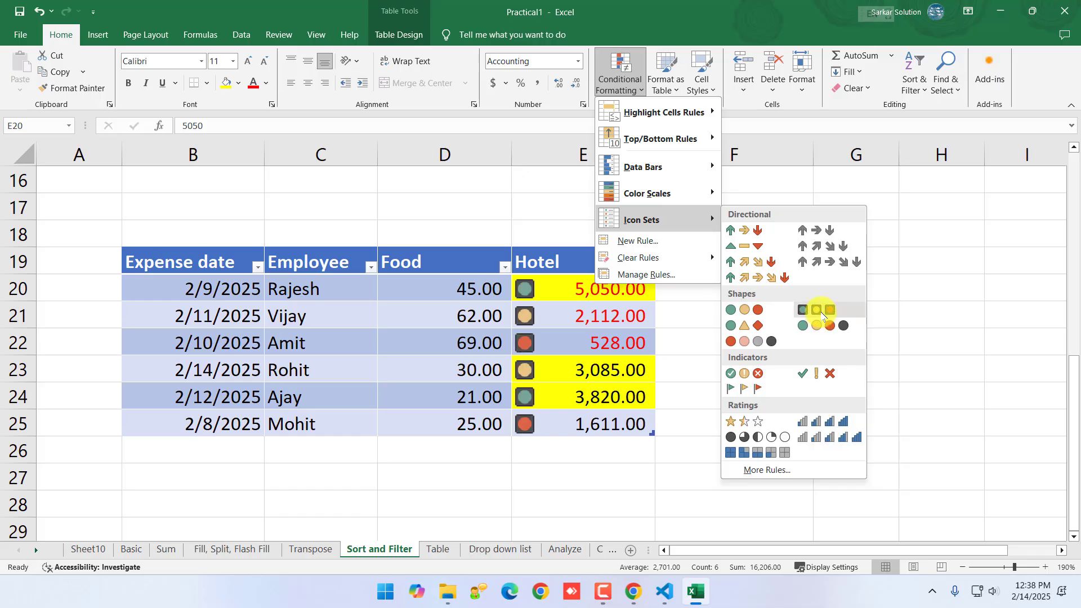
left_click(819, 311)
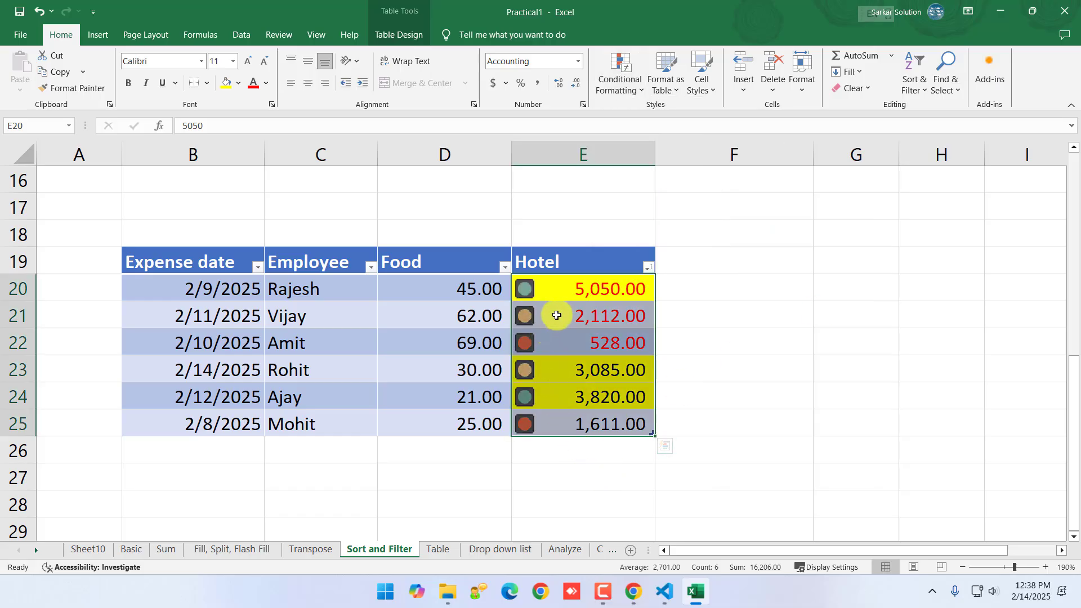
left_click(580, 401)
left_click_drag(586, 422, 576, 287)
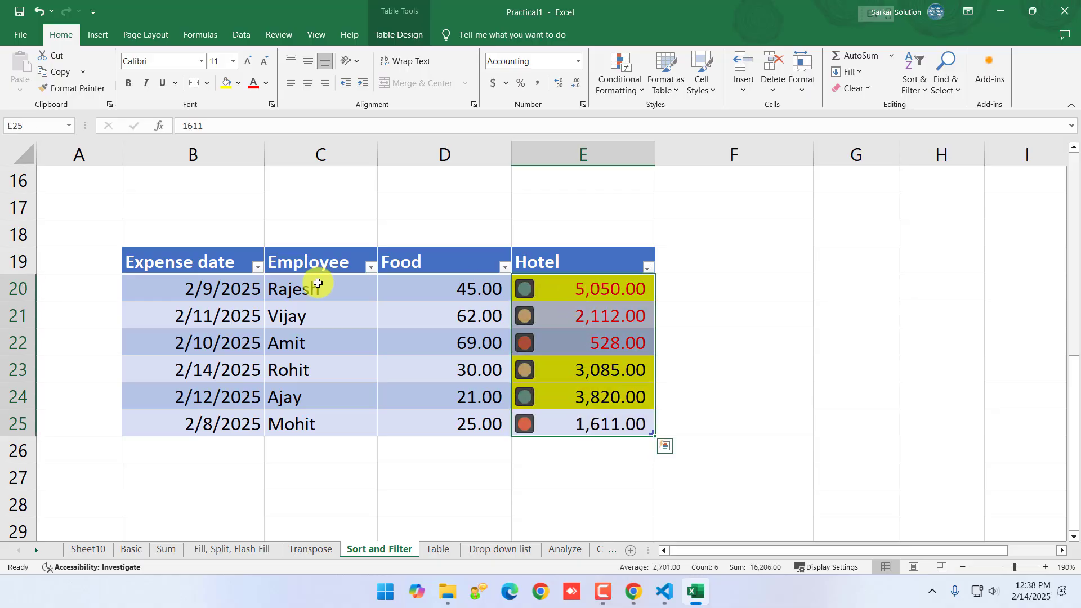
Custom-sort the expense table by the Hotel column on conditional formatting icon, placing the green icon on top
left_click_drag(203, 260, 557, 422)
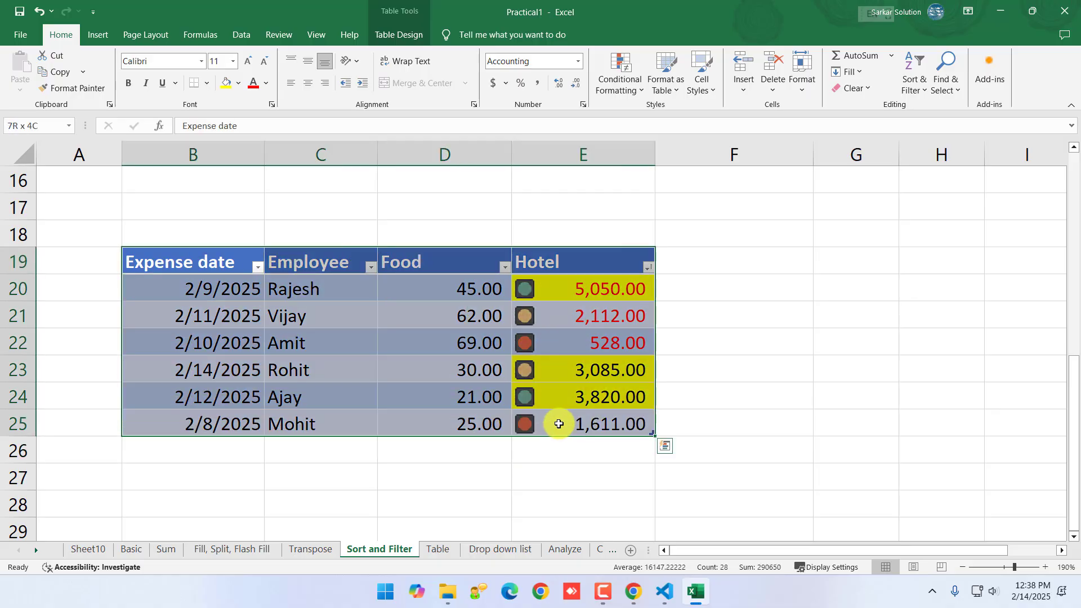
left_click(921, 89)
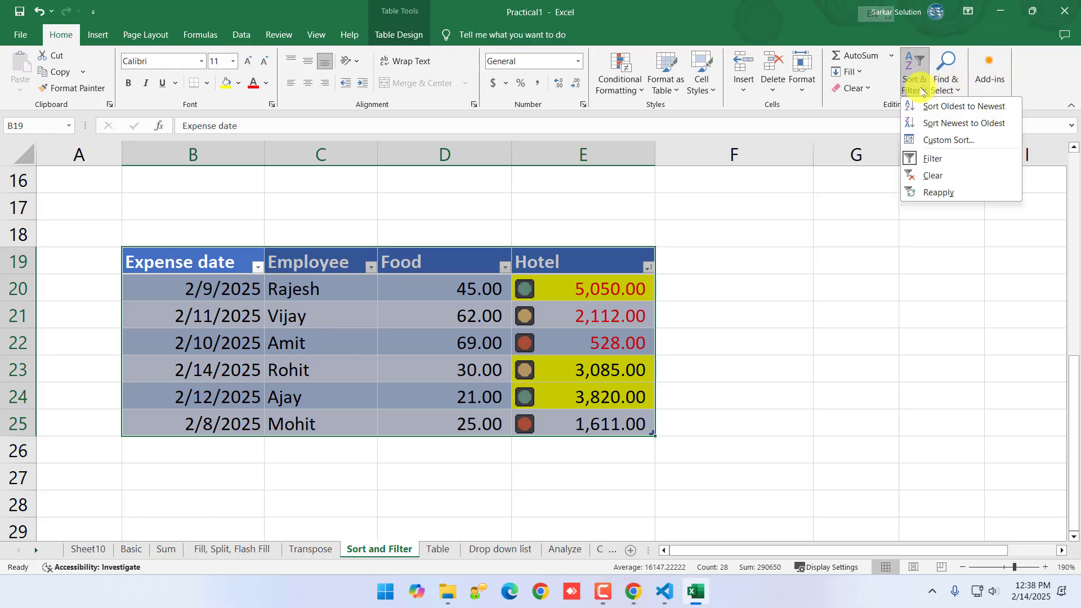
left_click(932, 140)
left_click(365, 336)
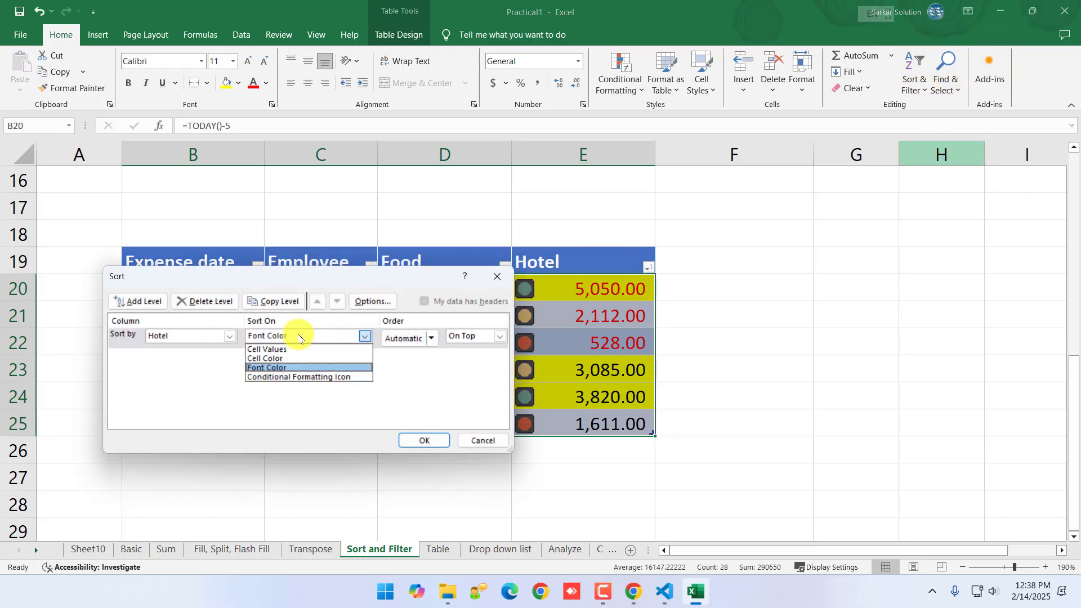
left_click(285, 377)
left_click(431, 338)
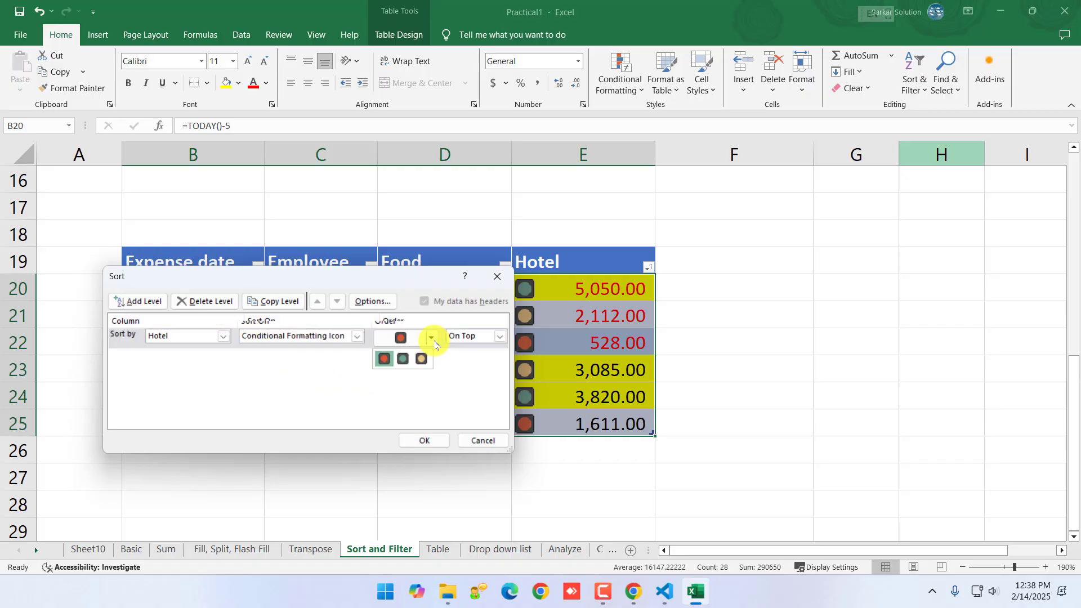
left_click(402, 363)
left_click(425, 440)
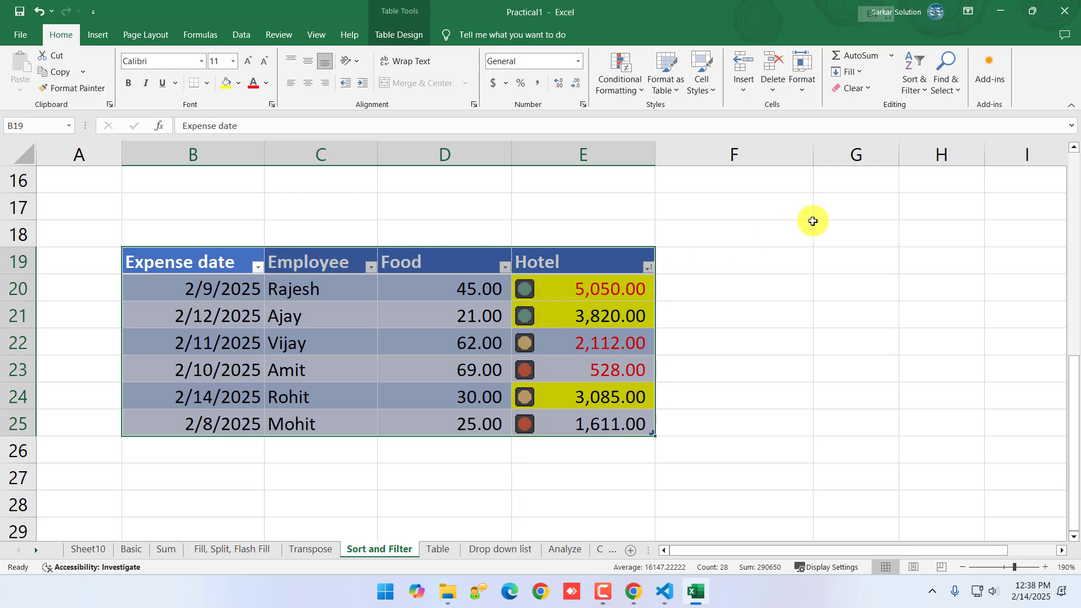
Review the Sort On choices for the Hotel column in the custom sort settings without applying a change
left_click(914, 84)
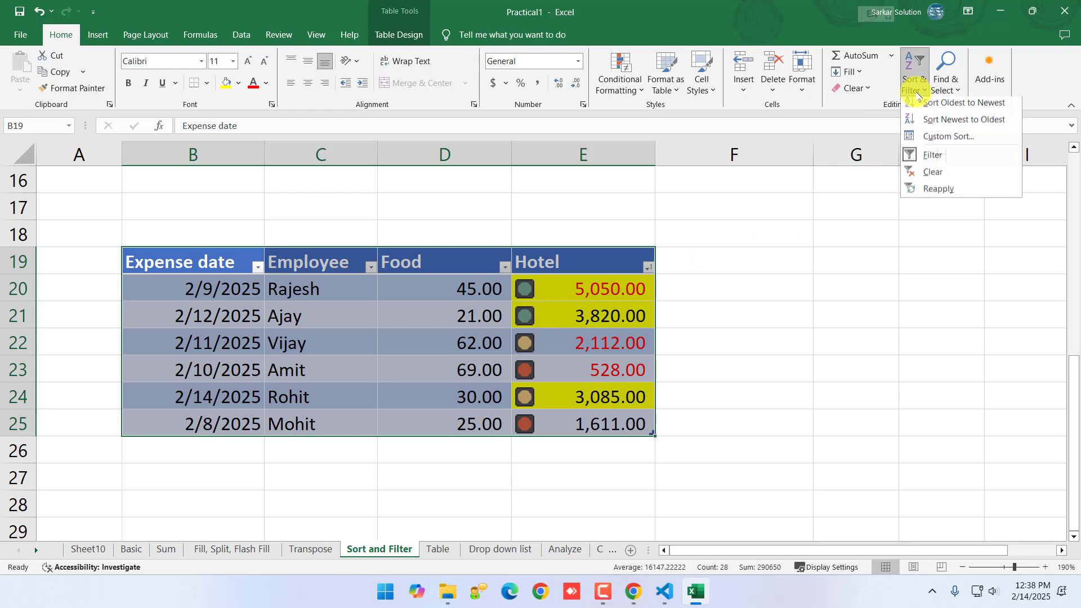
left_click(928, 141)
left_click_drag(338, 270, 747, 199)
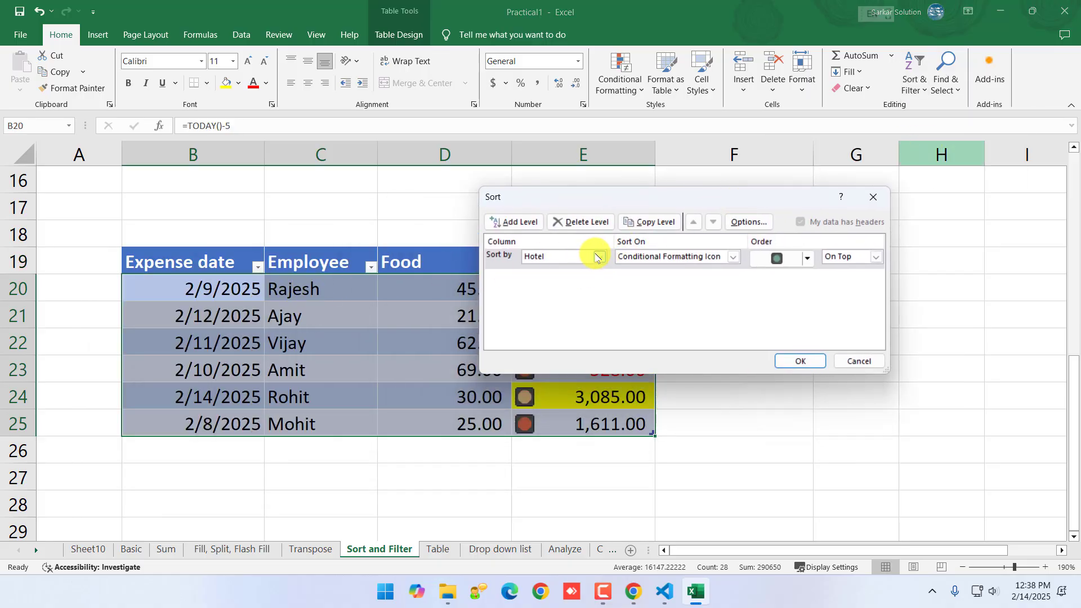
left_click(644, 257)
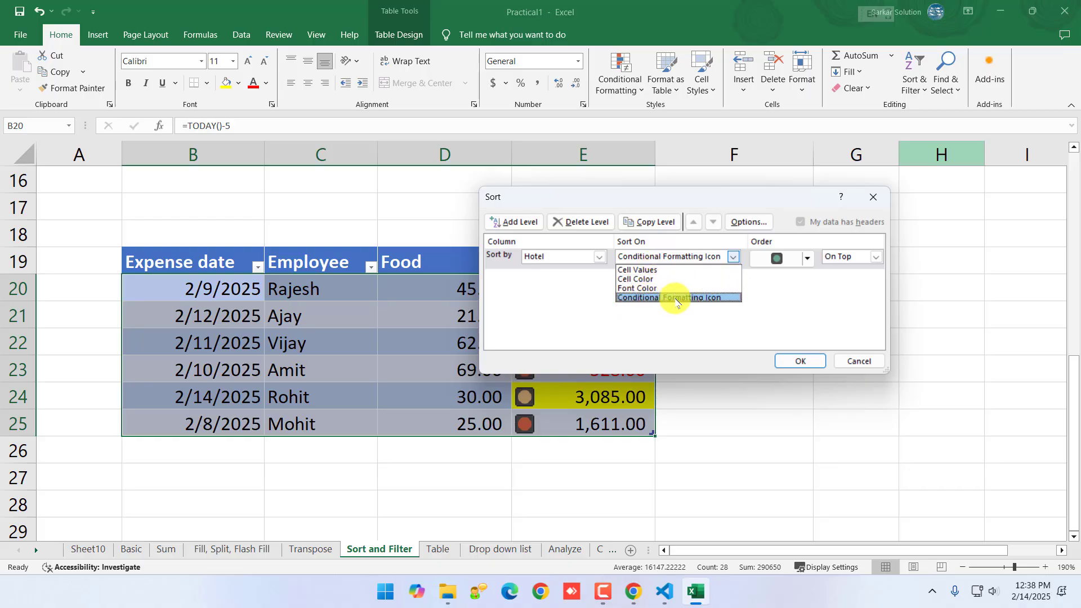
left_click(559, 297)
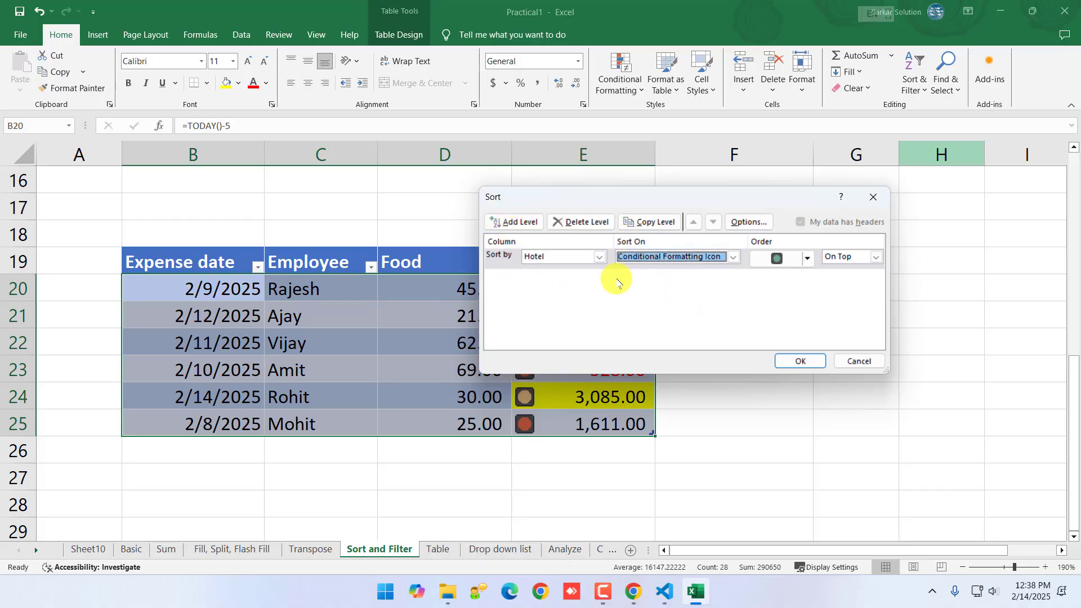
left_click_drag(620, 204, 628, 246)
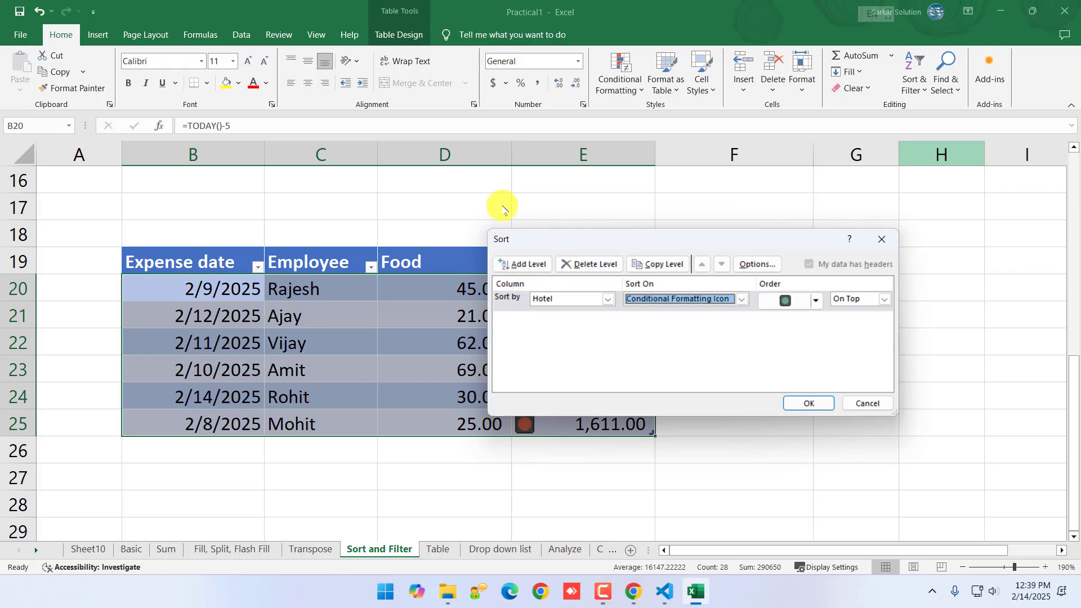
left_click_drag(602, 239, 361, 267)
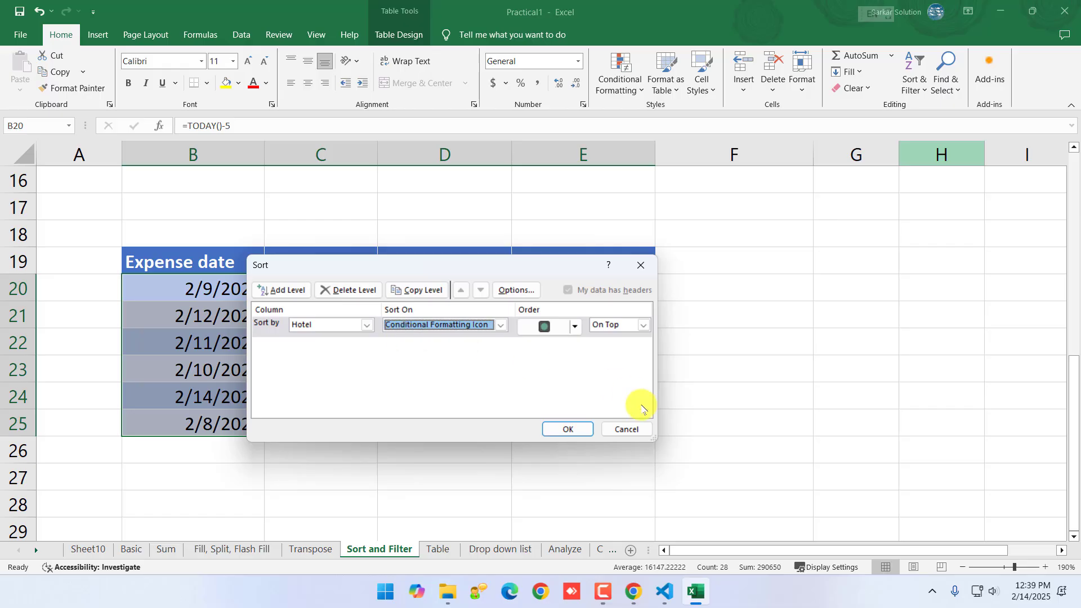
left_click(626, 429)
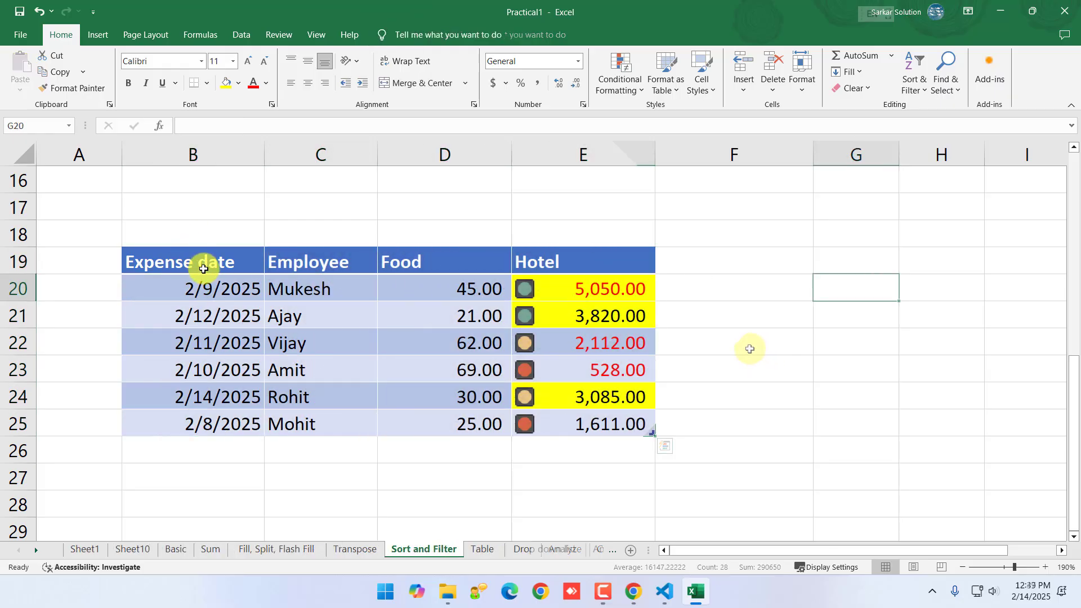
Switch to Sheet1 and turn off the filter on the student fees table in A2:F14
left_click_drag(212, 261, 549, 422)
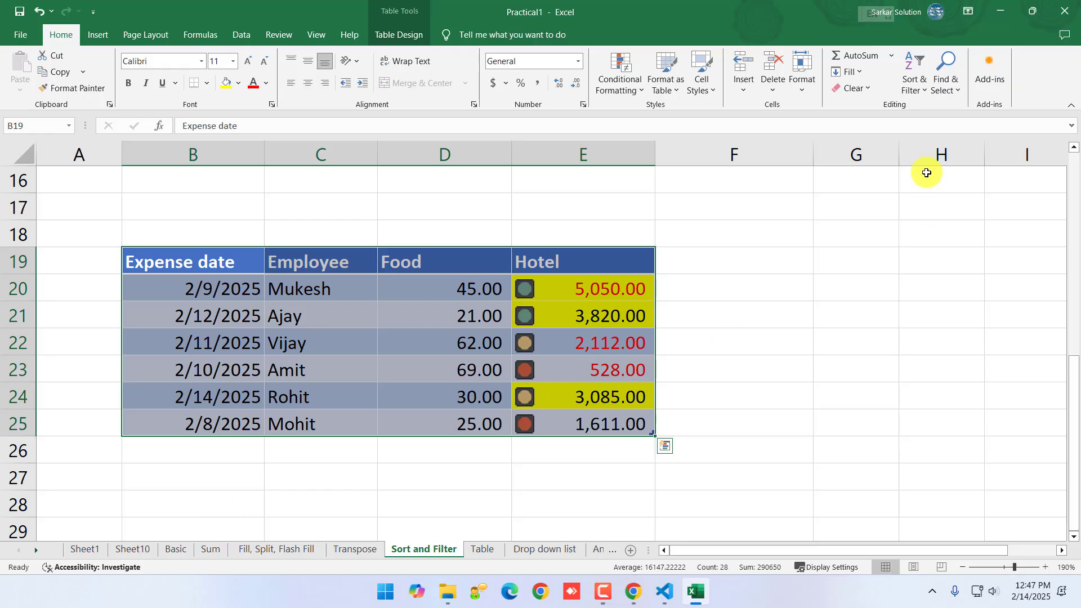
left_click(88, 549)
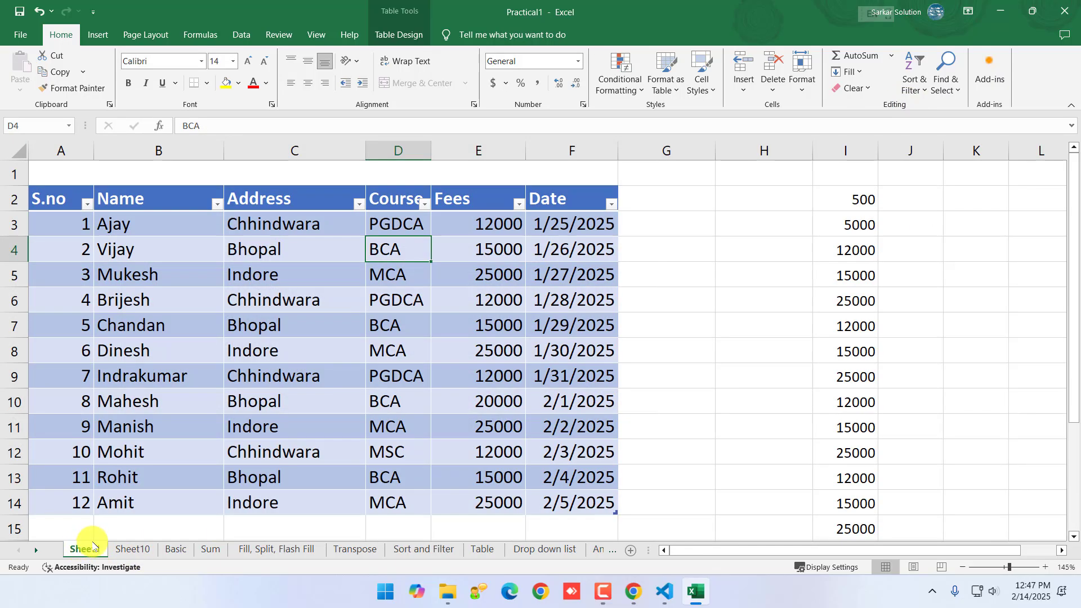
left_click(335, 353)
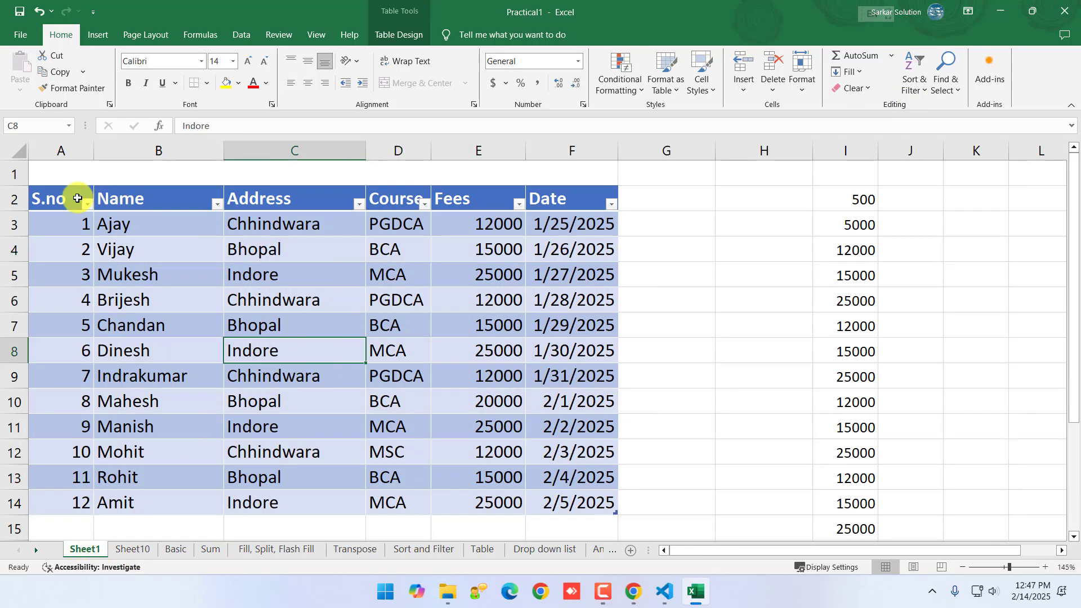
left_click_drag(77, 203, 557, 499)
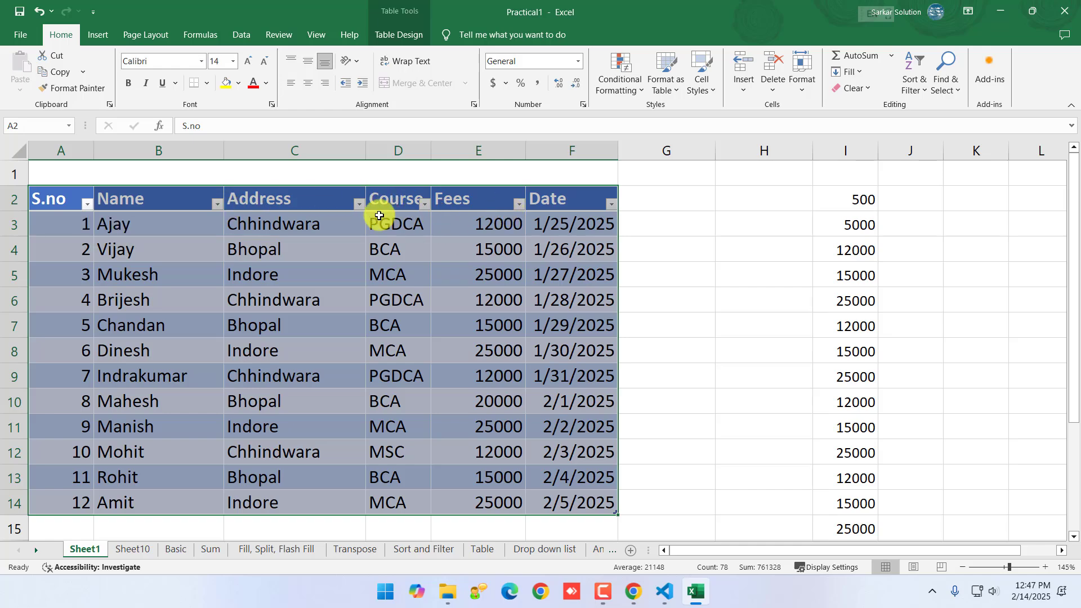
left_click(917, 87)
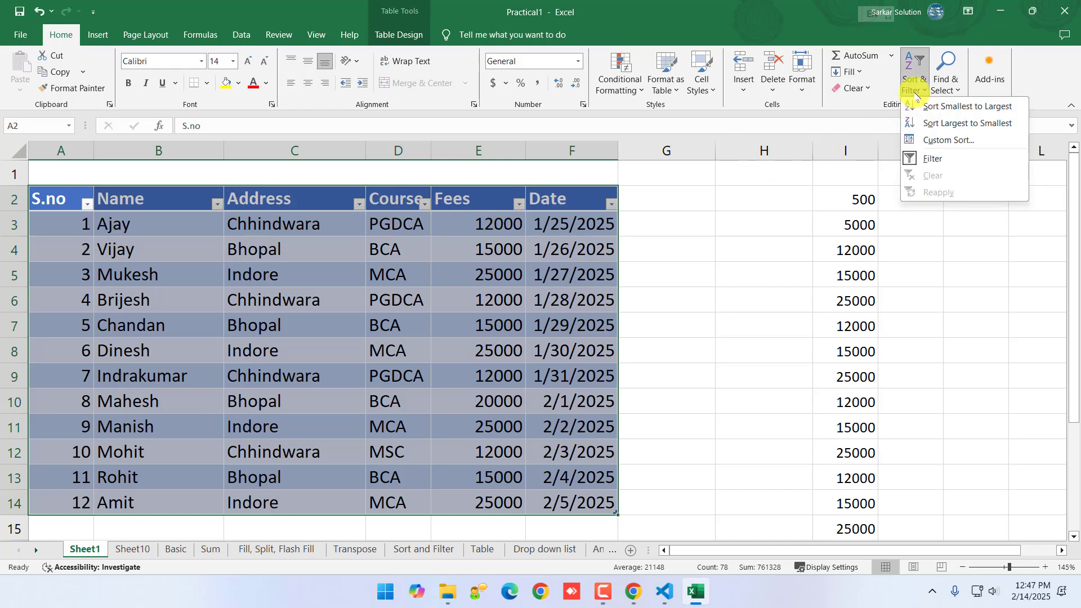
left_click(928, 164)
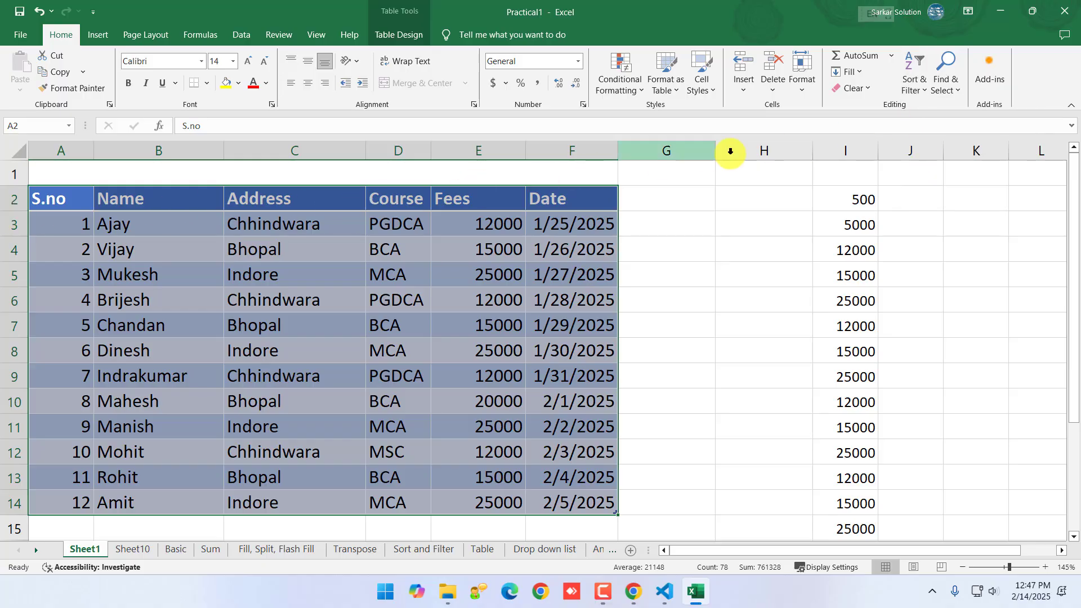
Turn on the filter for the student fees table in A2:F14
left_click(918, 87)
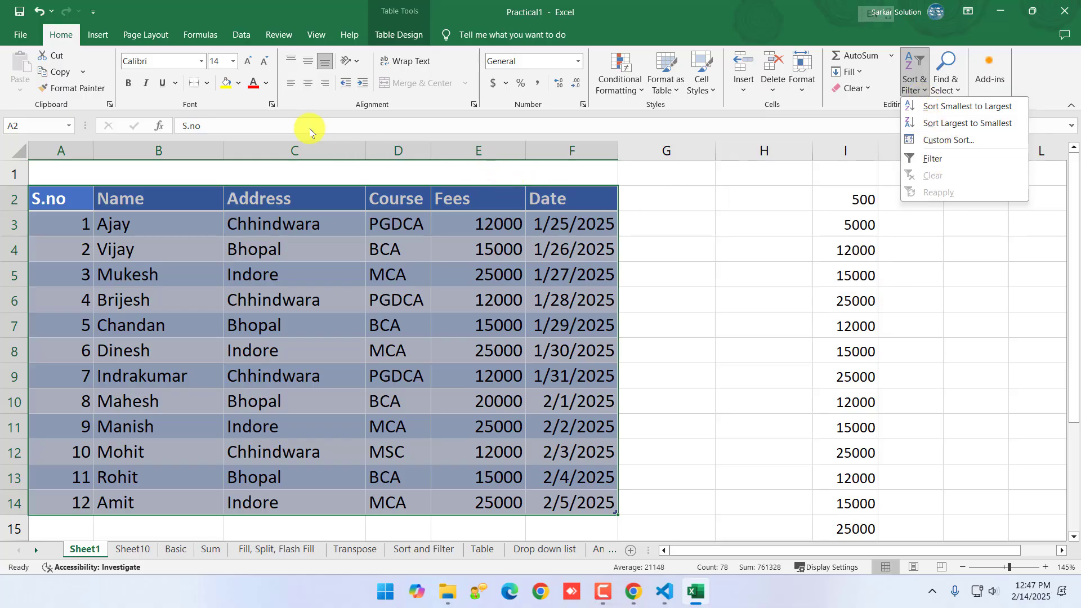
left_click(666, 82)
left_click(666, 82)
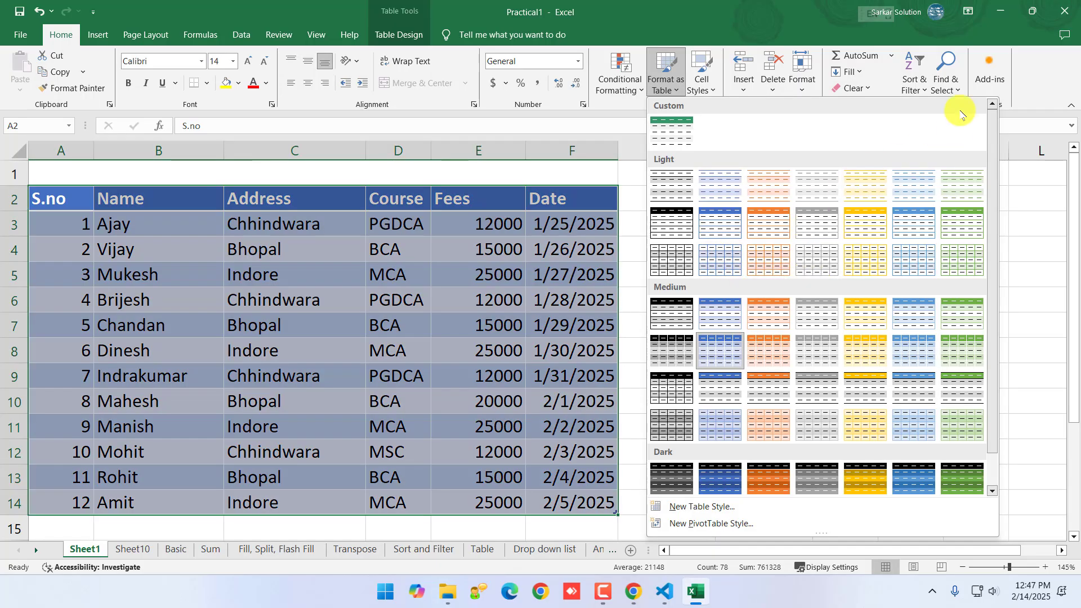
left_click(913, 84)
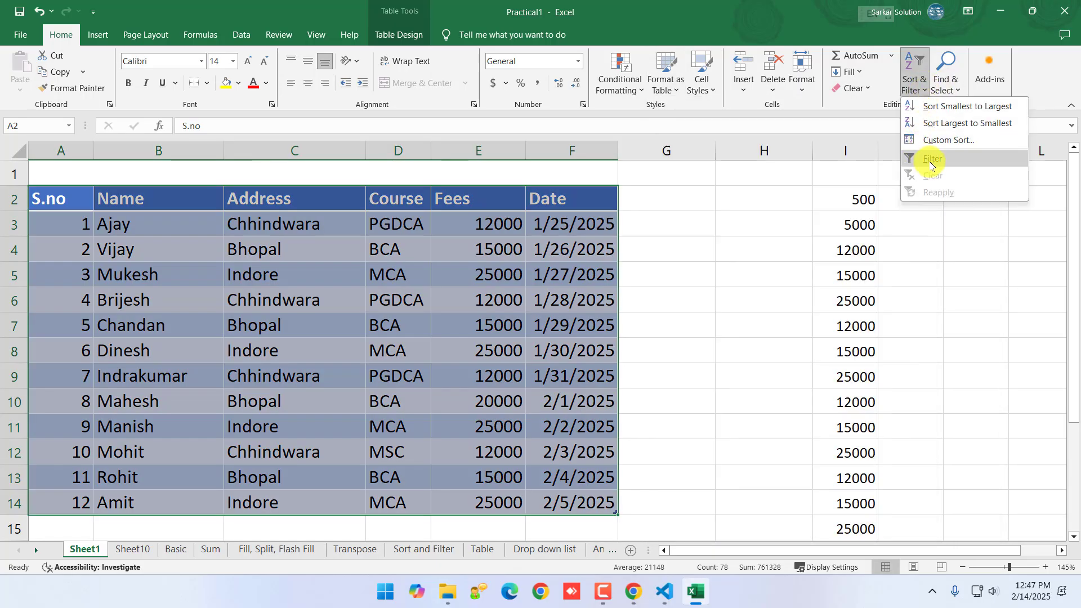
left_click(933, 161)
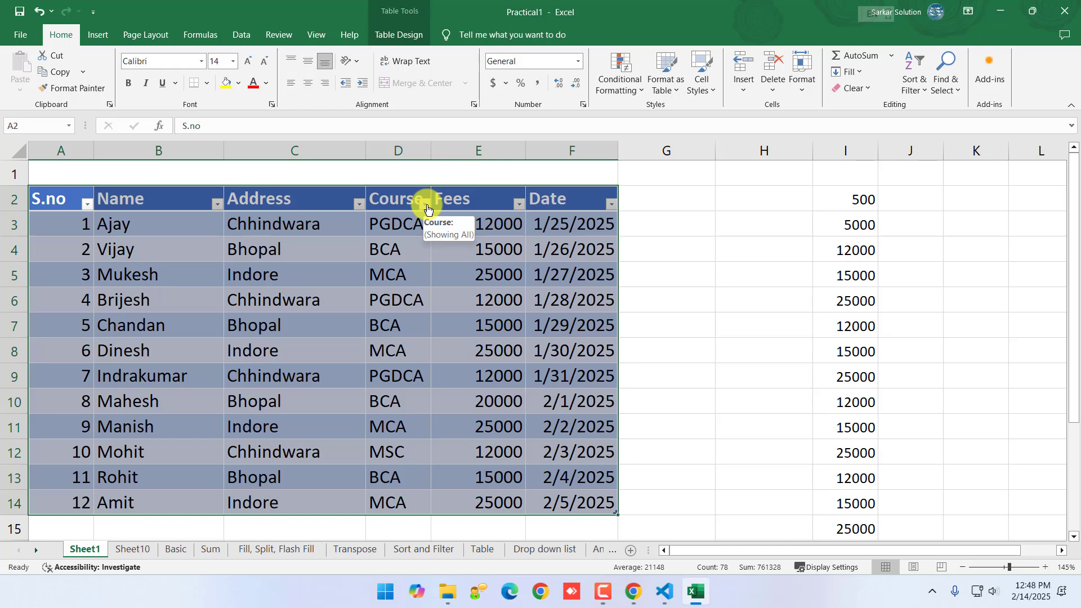
Filter the Course column to show only the MSC rows
left_click(425, 204)
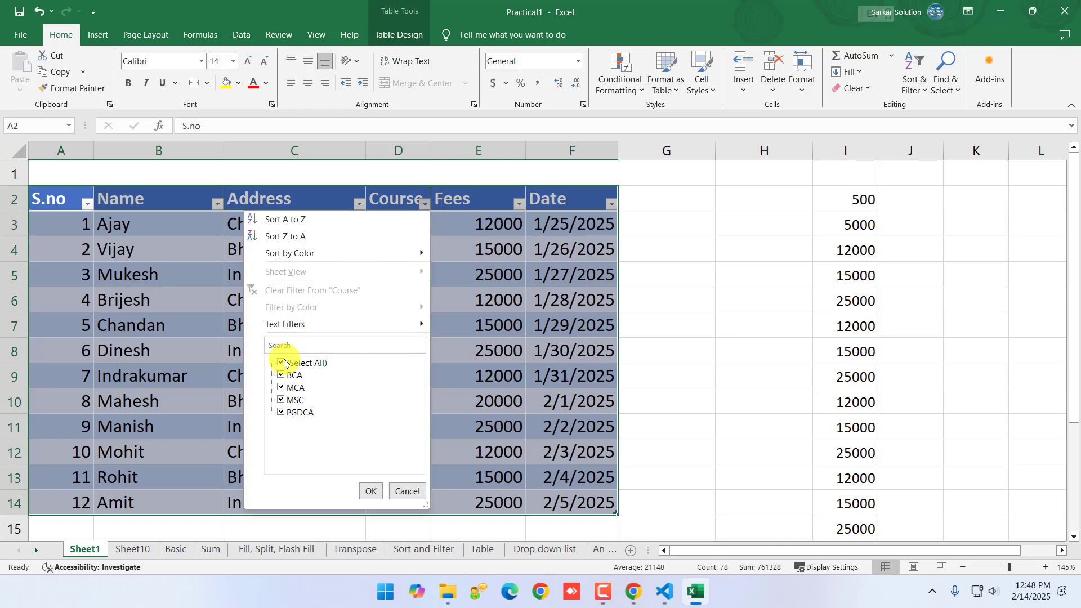
left_click(285, 363)
left_click(281, 400)
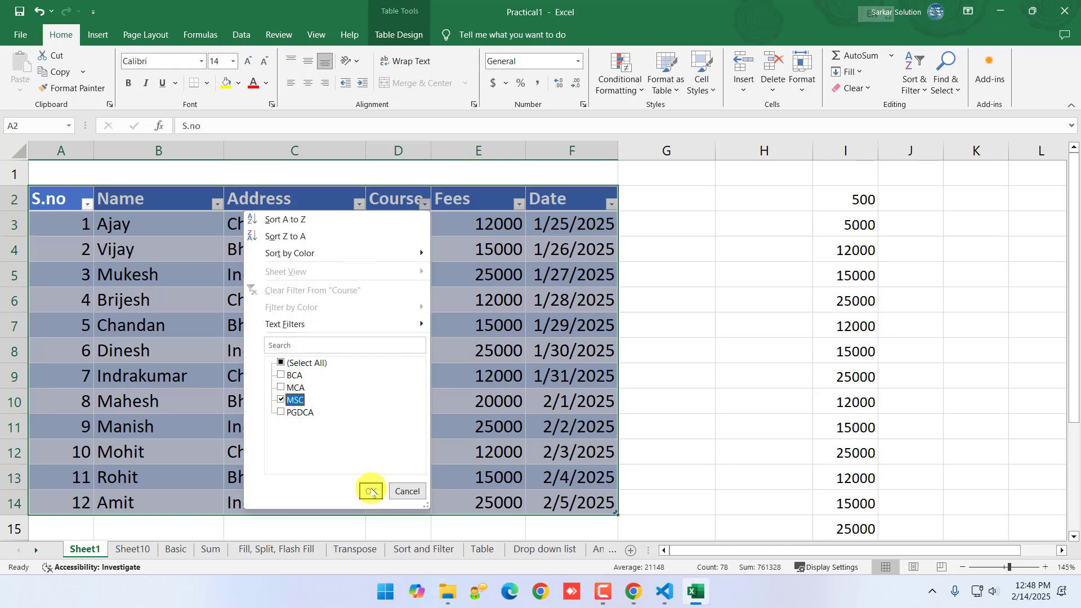
left_click(371, 491)
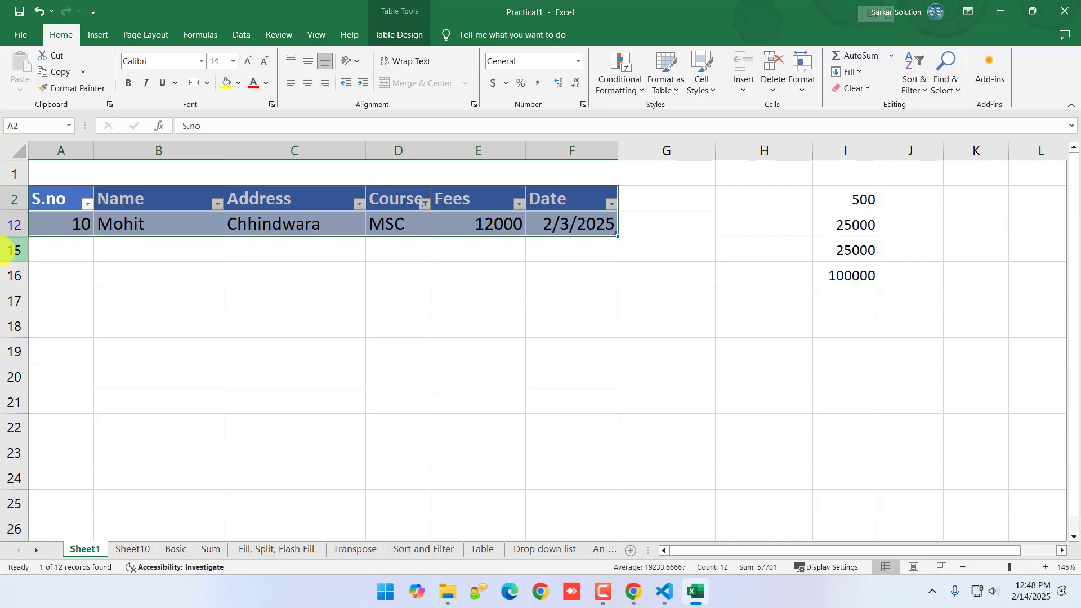
Add MCA to the Course filter alongside MSC
left_click(424, 205)
left_click(282, 388)
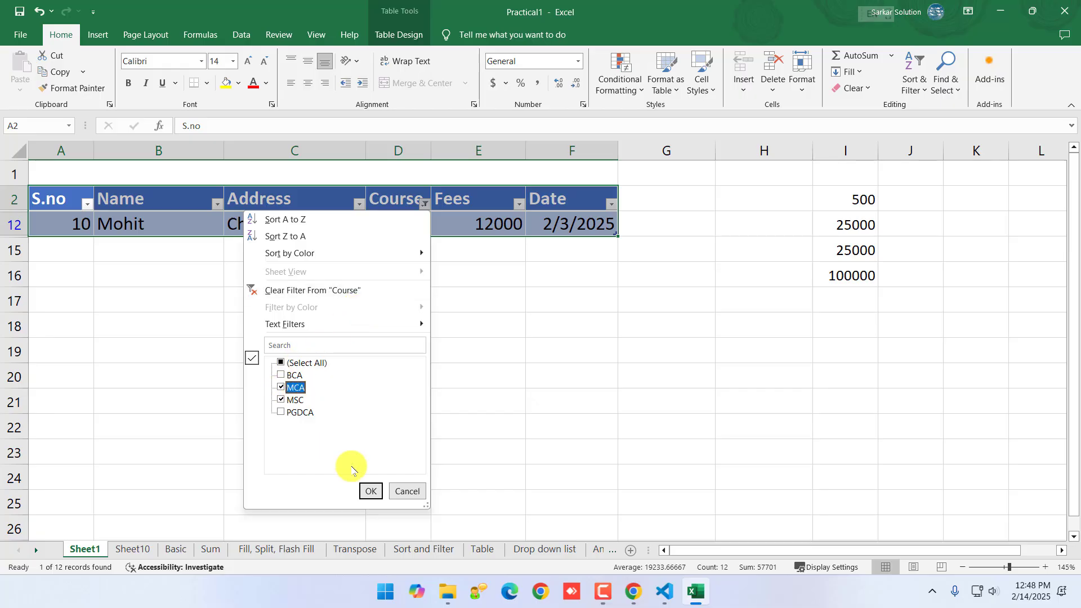
left_click(367, 491)
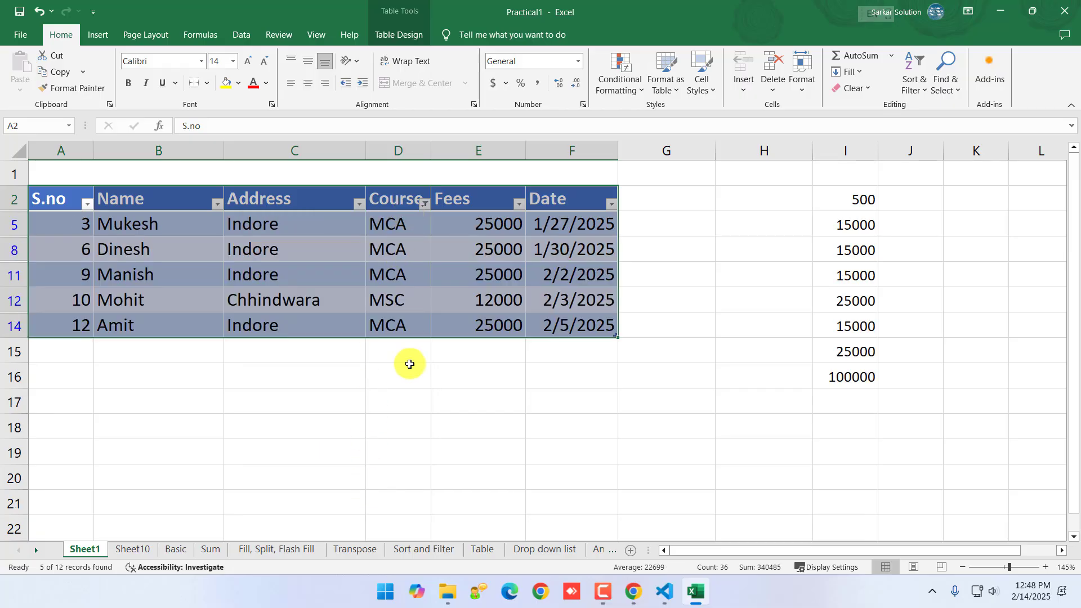
Filter the Address column to show only the Indore rows
left_click(359, 204)
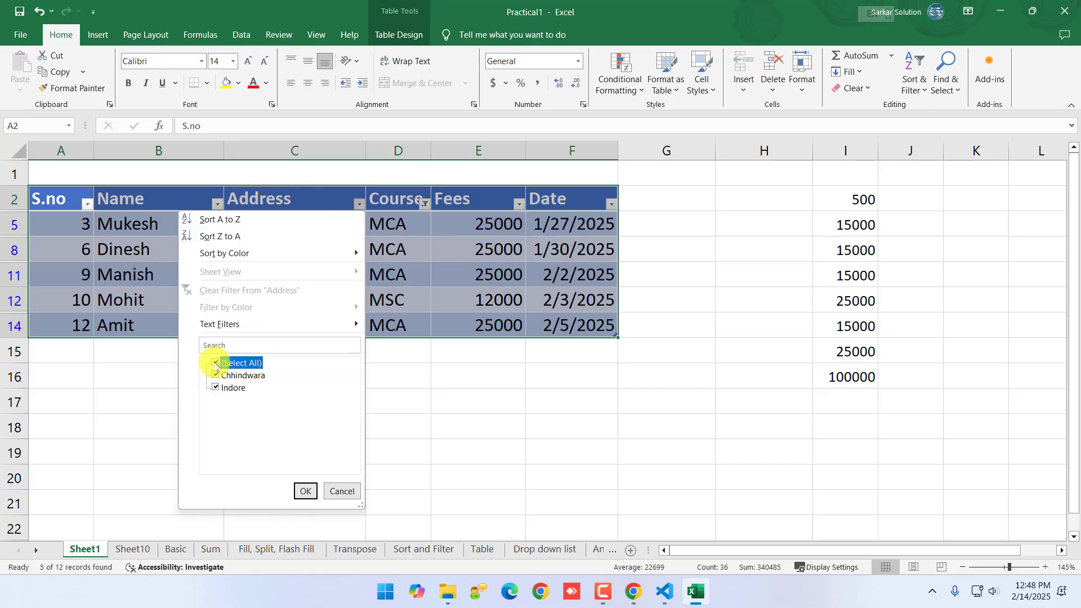
left_click(218, 388)
left_click(305, 491)
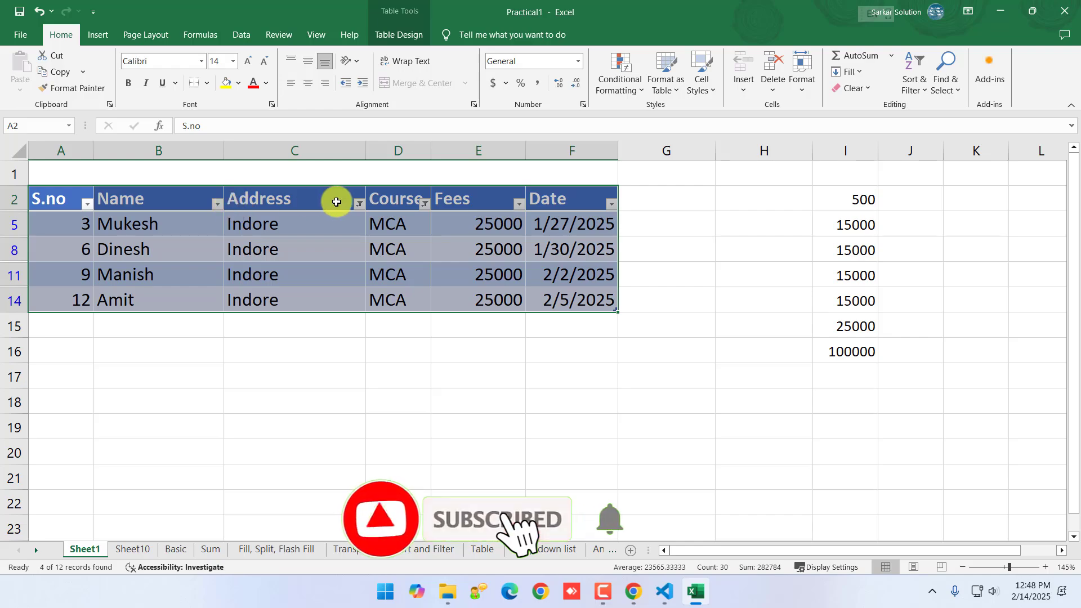
Include Chhindwara again in the Address filter alongside Indore
left_click(359, 203)
left_click(215, 376)
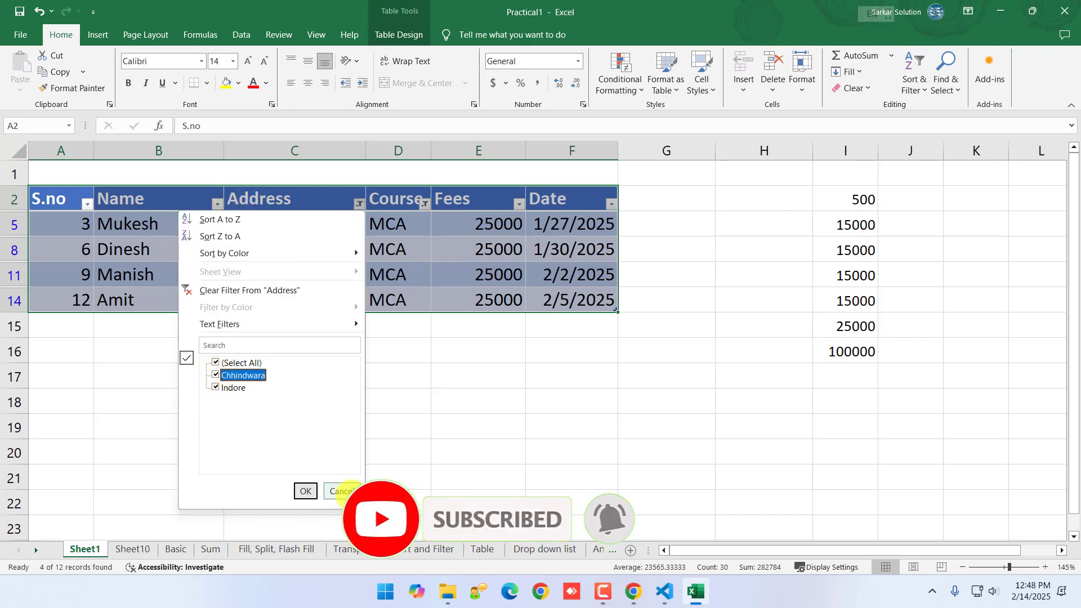
left_click(303, 489)
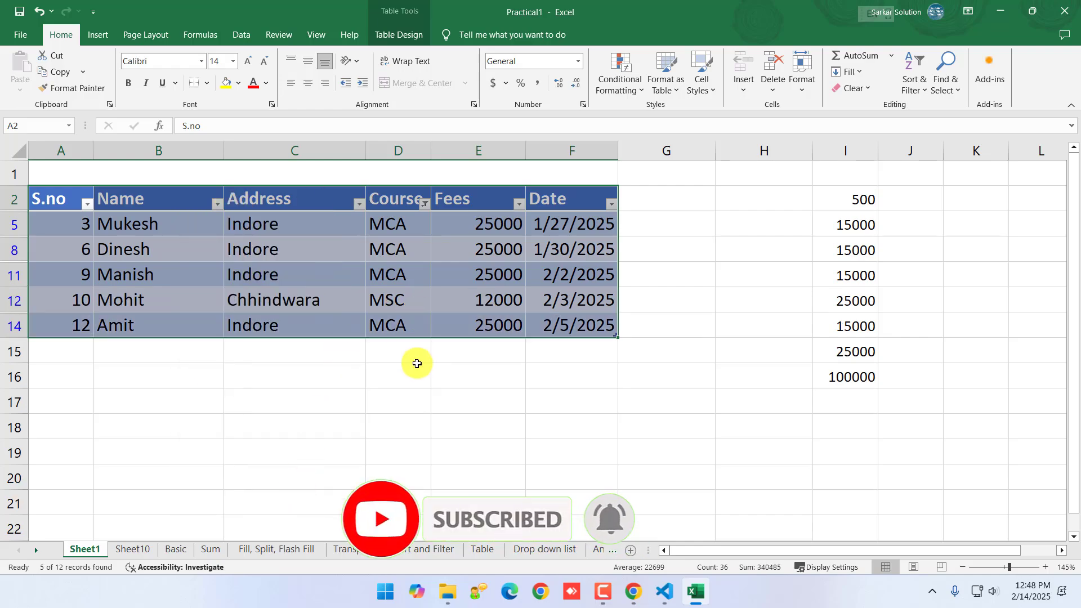
Add BCA to the Course filter alongside MCA and MSC
left_click(425, 203)
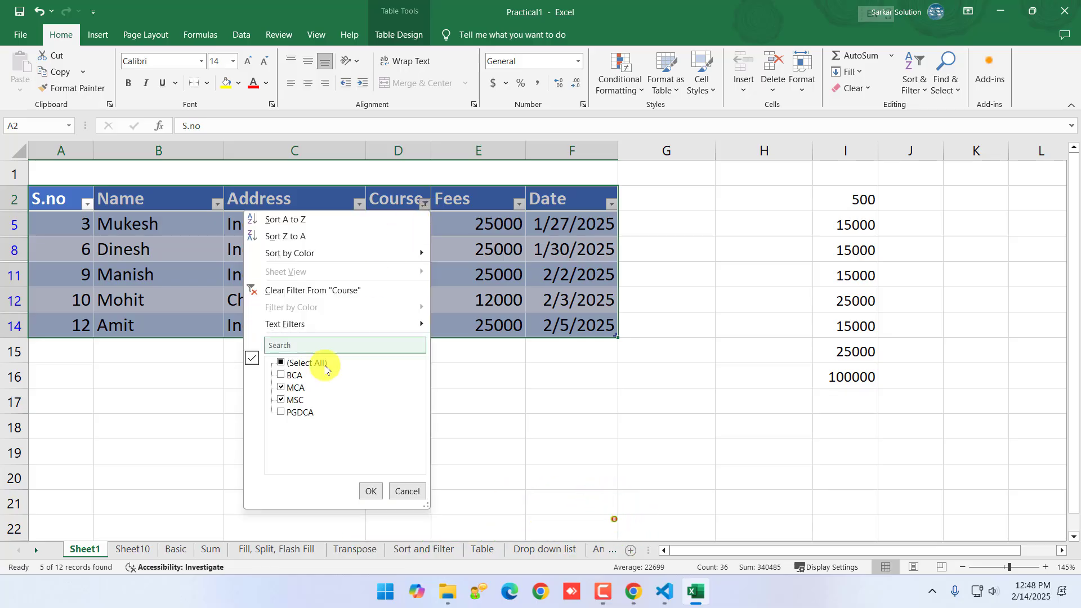
left_click(281, 379)
left_click(371, 491)
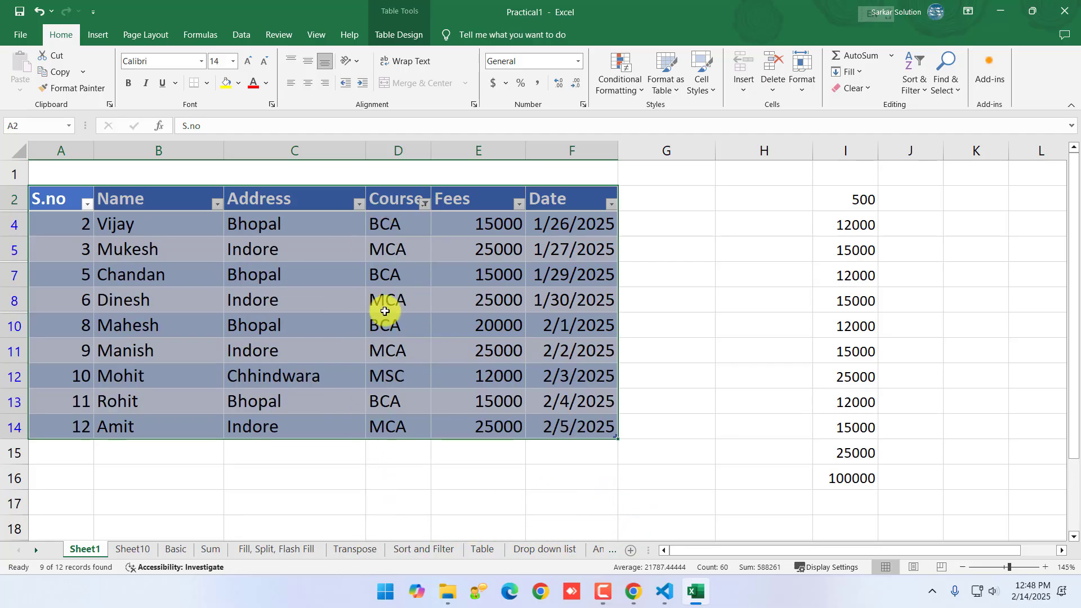
Filter the Address column to show only the Bhopal and Indore rows, leaving out Chhindwara
left_click(358, 203)
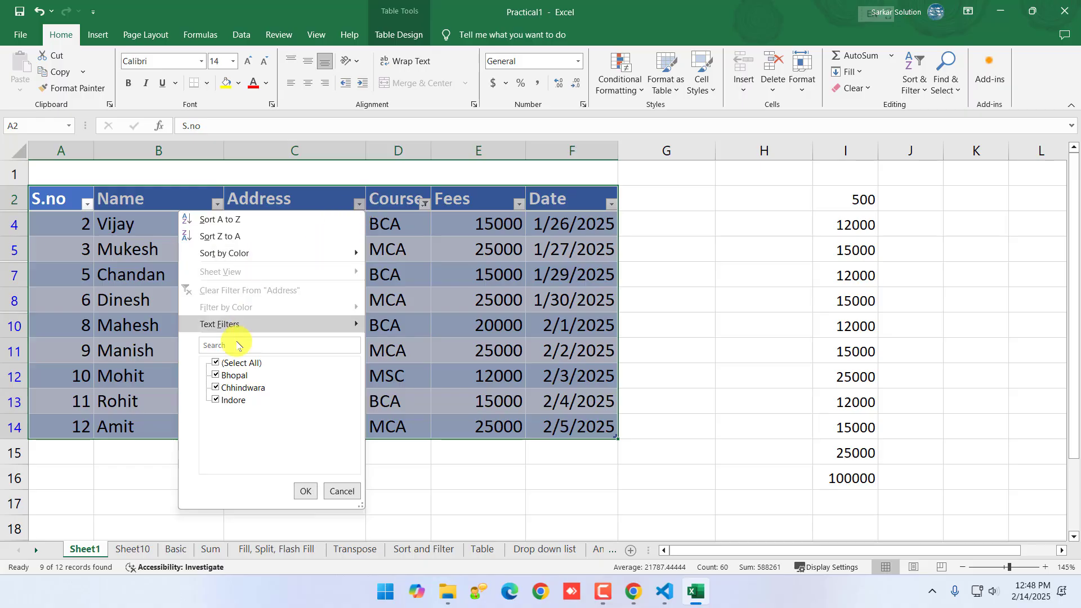
left_click(216, 375)
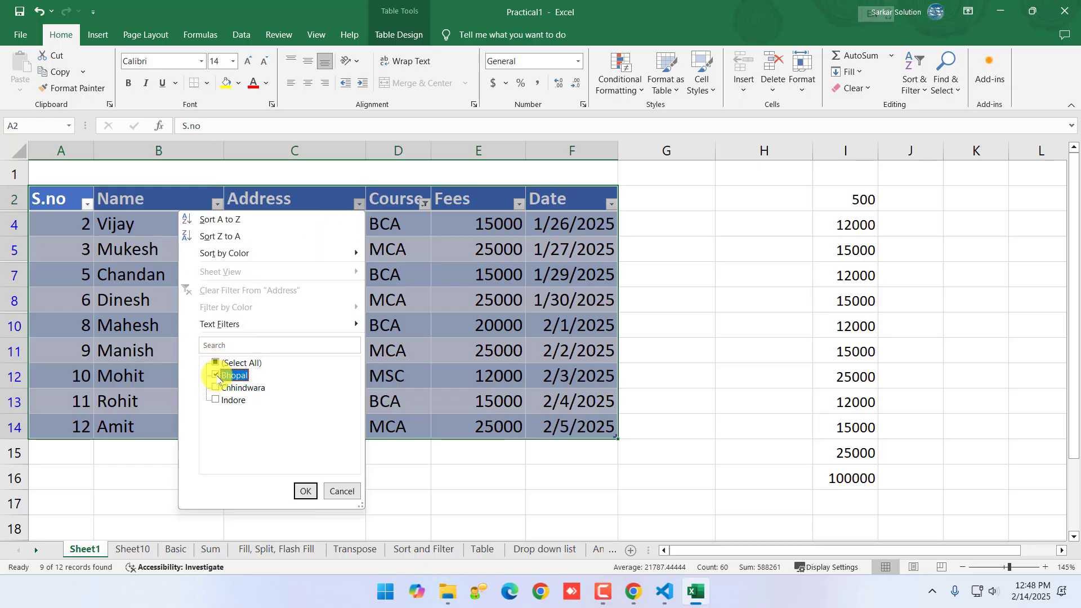
left_click(216, 401)
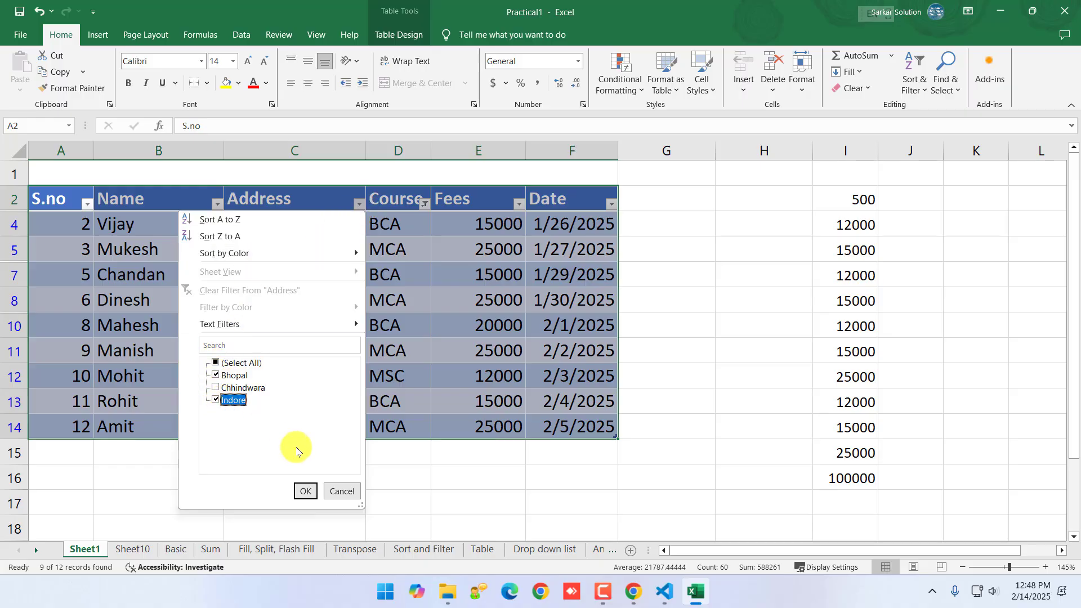
left_click(305, 491)
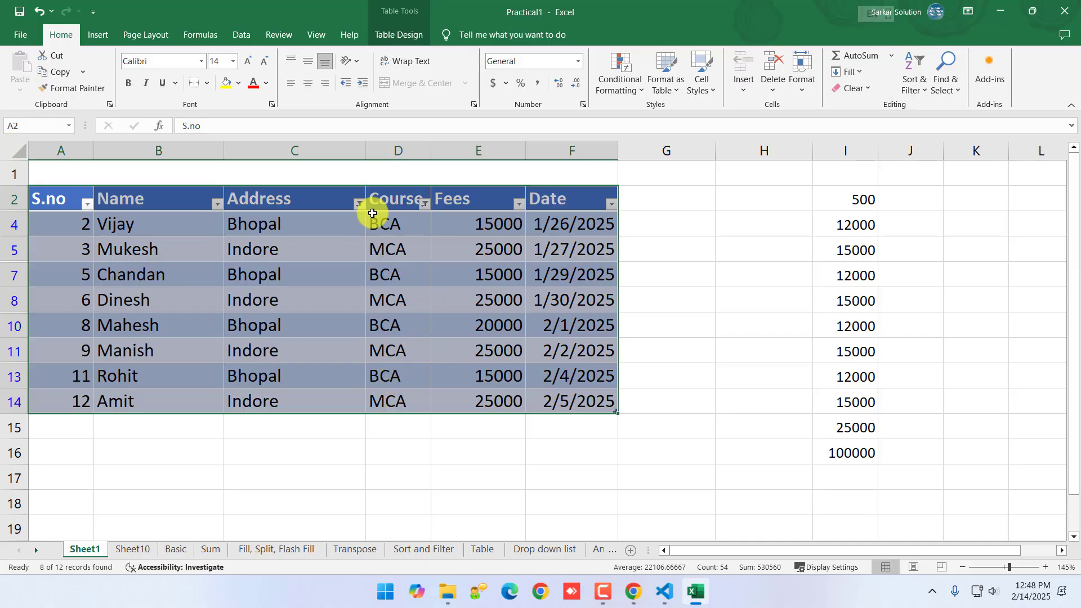
Filter the Name column to show only the student with S.no 5
left_click(217, 204)
left_click(75, 363)
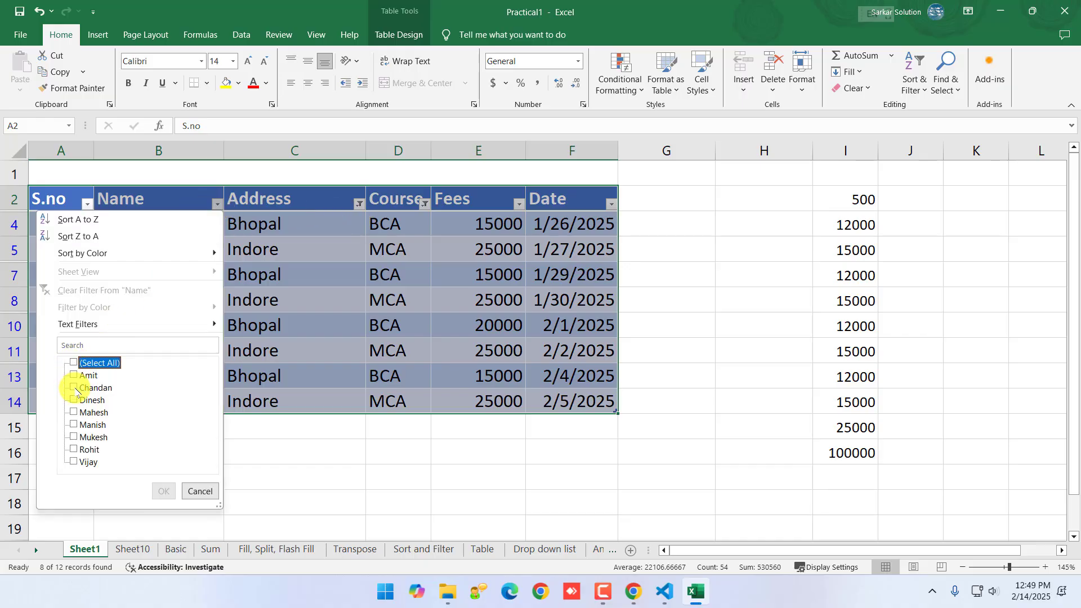
left_click(76, 388)
left_click(164, 491)
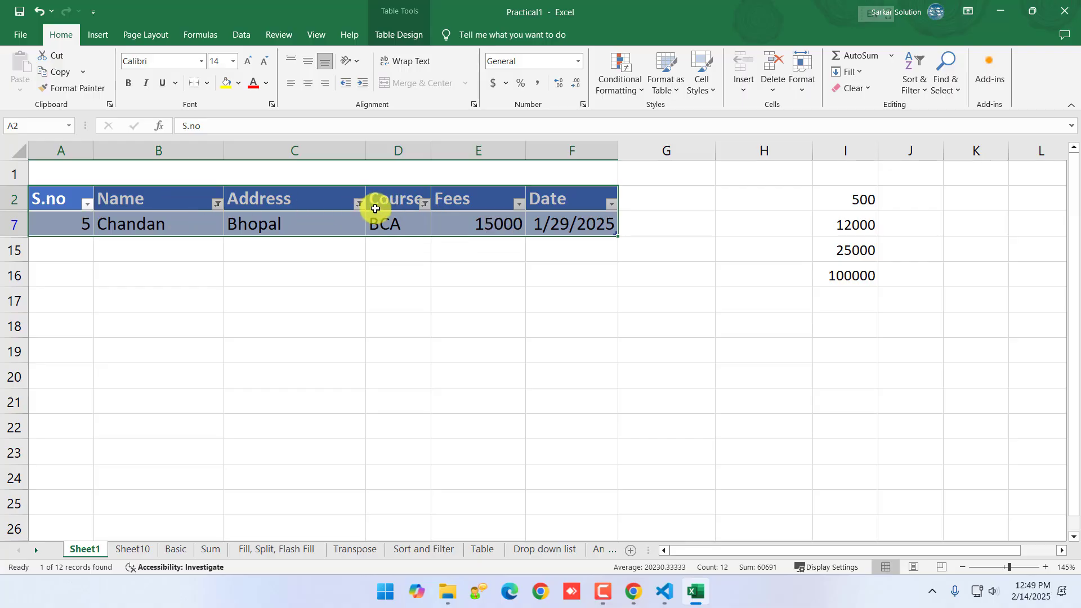
Clear the filters from the Course, Address and Name columns
left_click(425, 206)
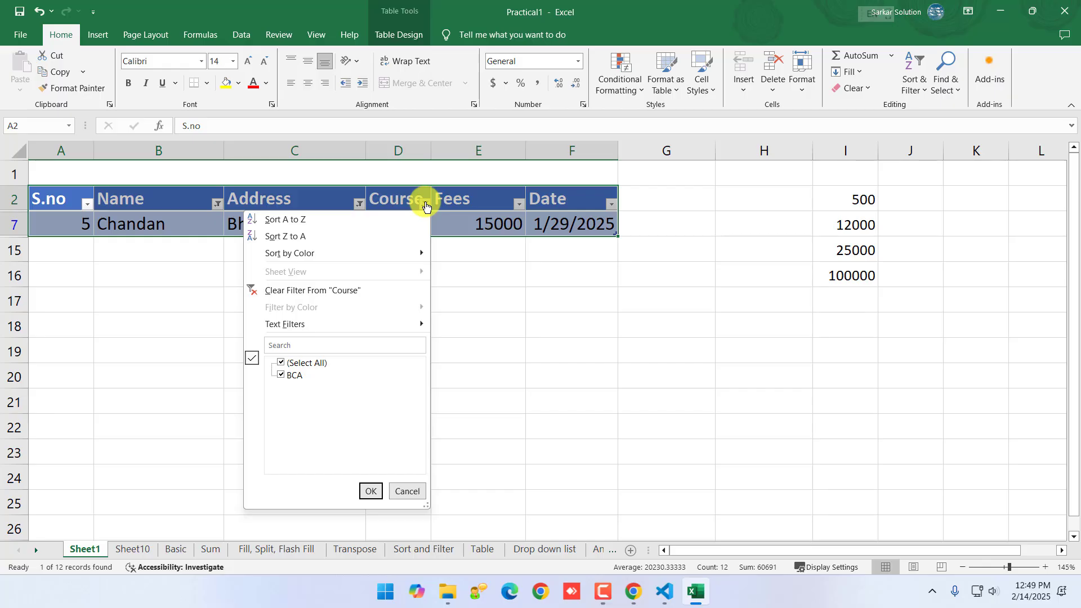
left_click(319, 295)
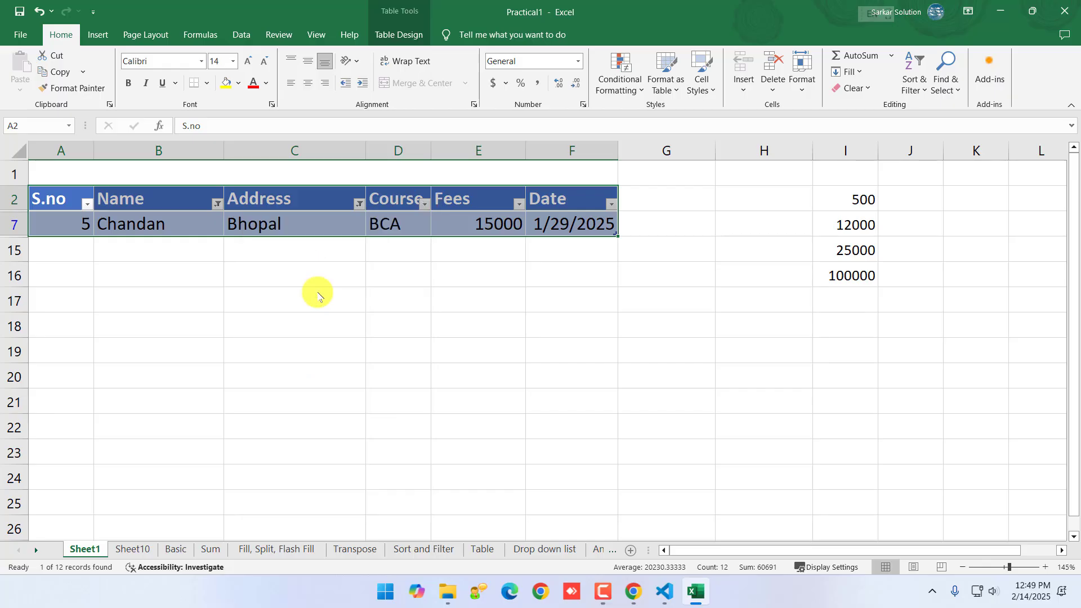
left_click(359, 204)
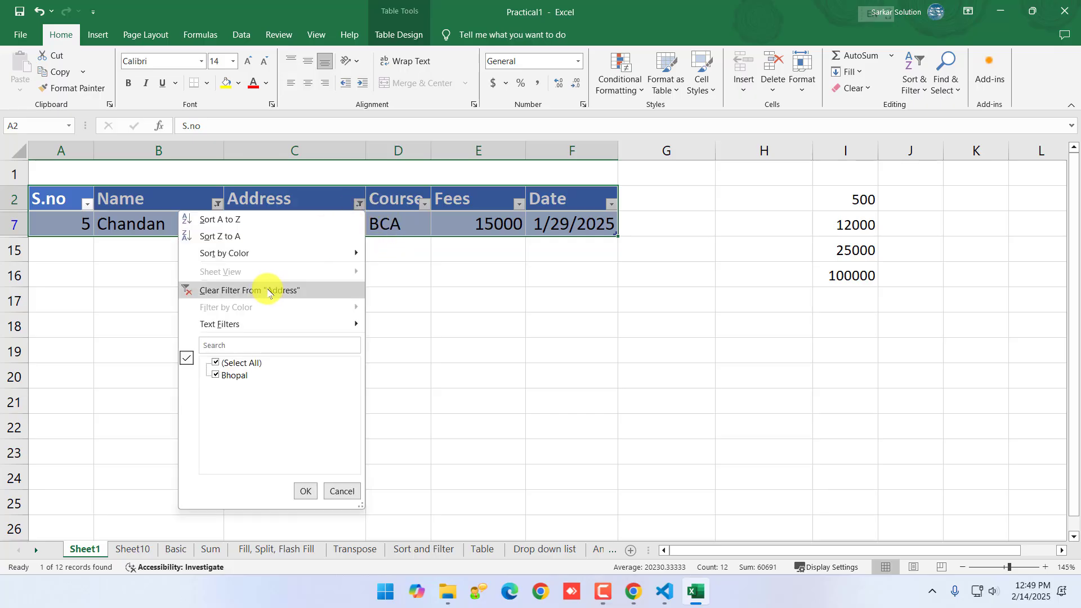
left_click(234, 291)
left_click(217, 203)
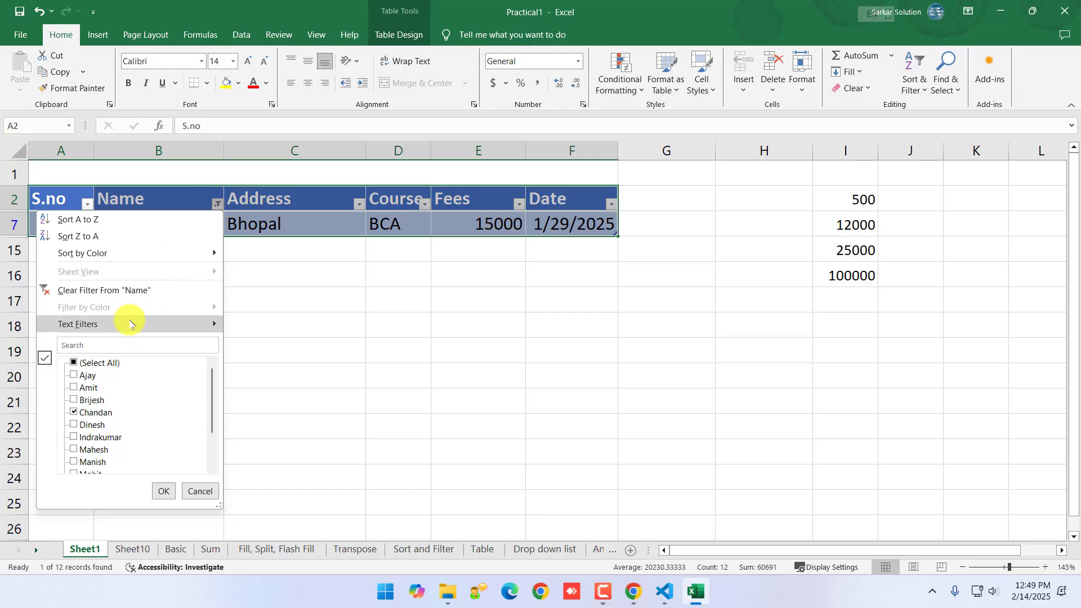
left_click(133, 289)
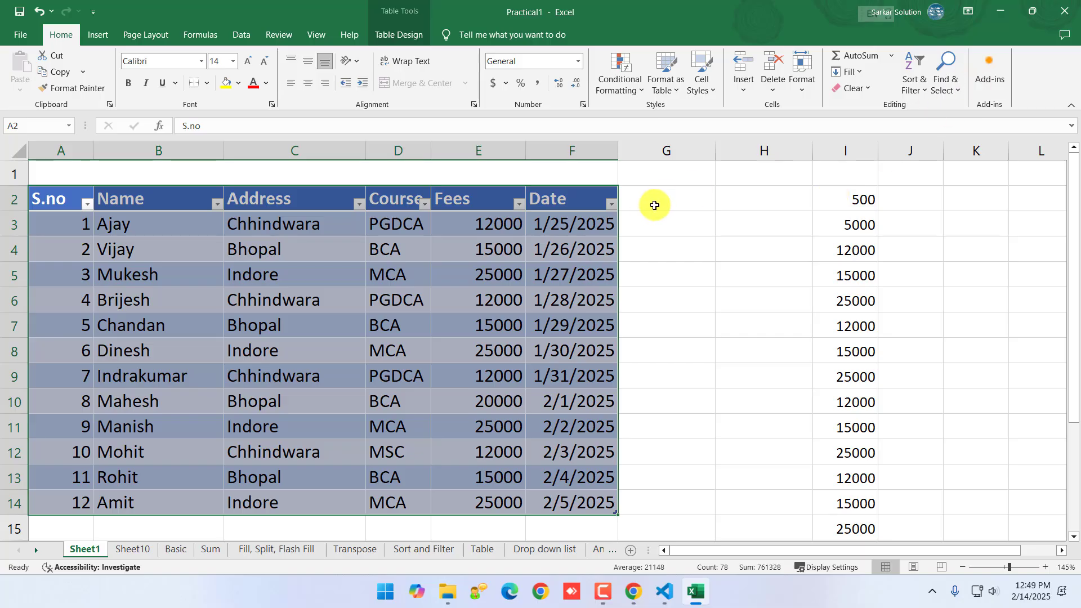
Turn off the filter on the student fees table
left_click(914, 79)
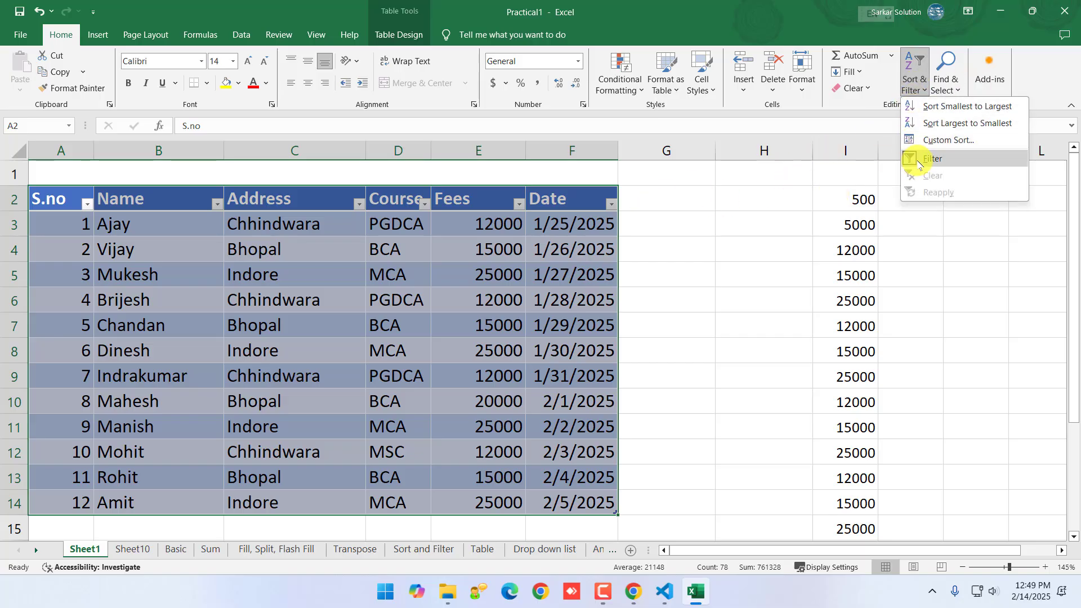
left_click(929, 159)
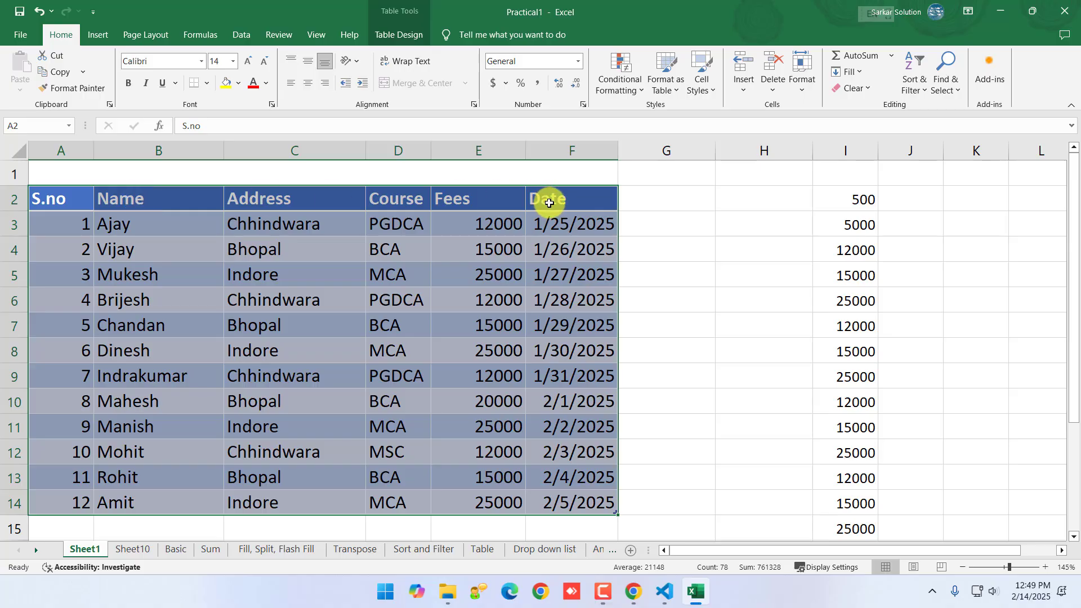
Select the student fees table A2:F14 and open the sort and filter choices
left_click_drag(73, 200, 560, 496)
left_click(913, 76)
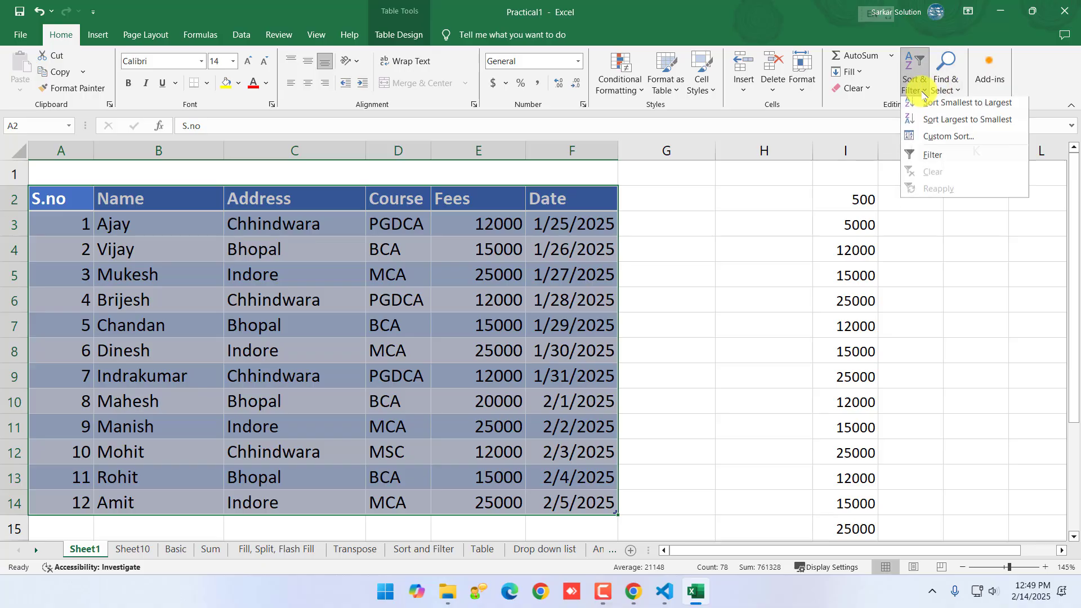